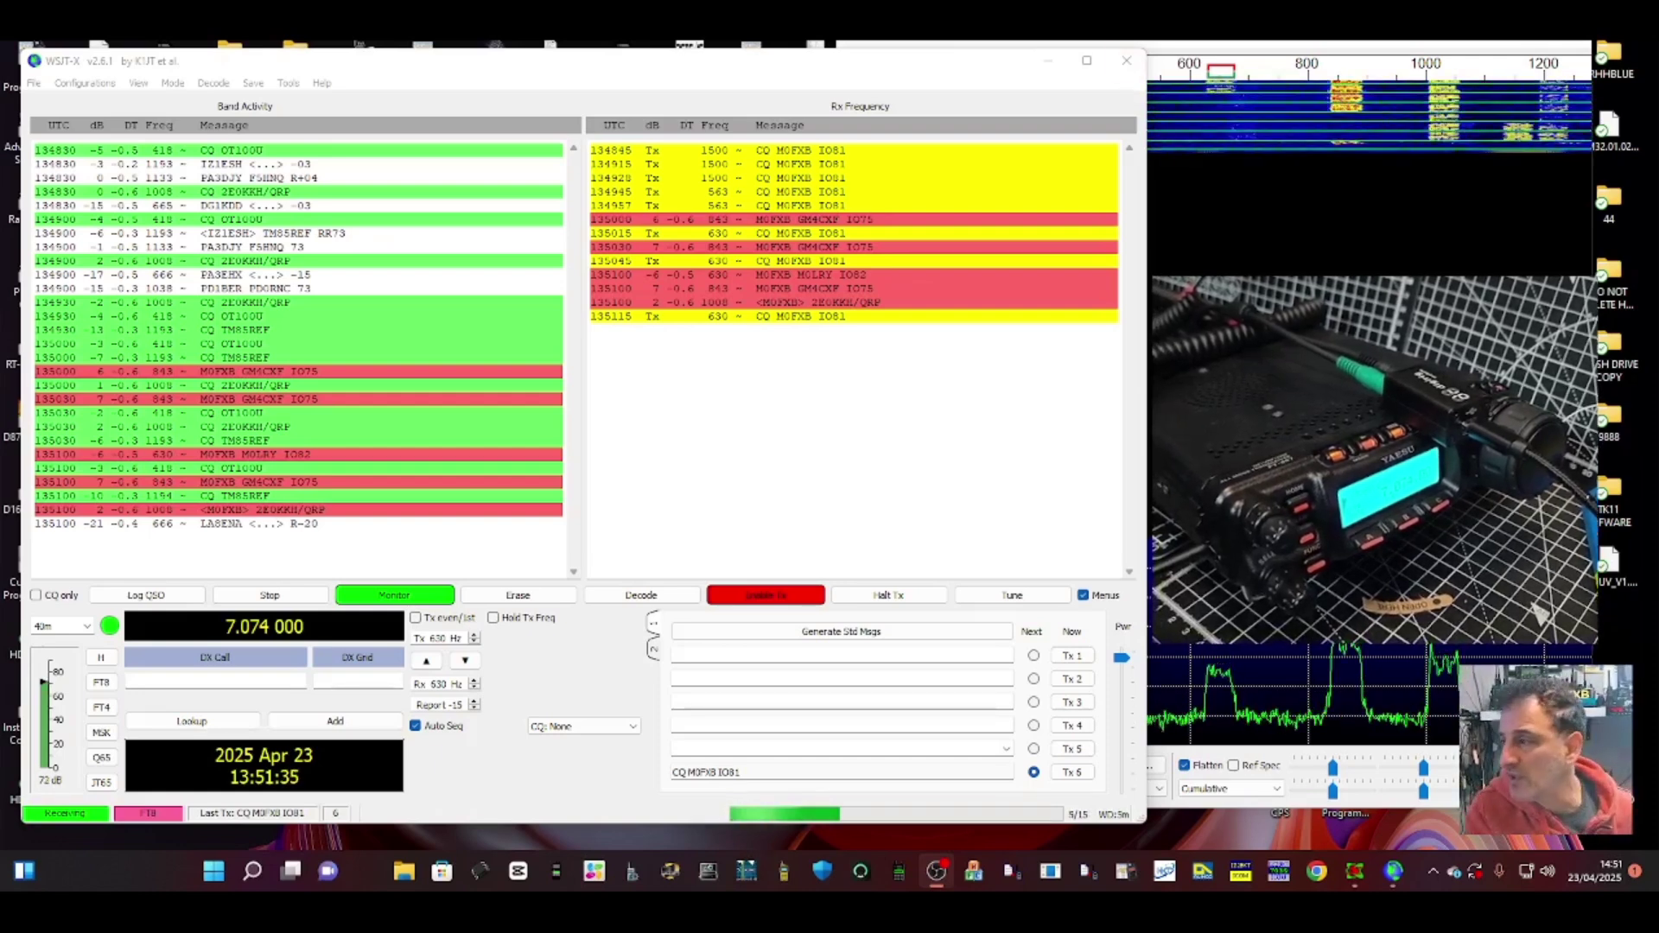
{"action": "left_click_drag", "start_coordinate": [1151, 155], "coordinate": [1227, 245]}
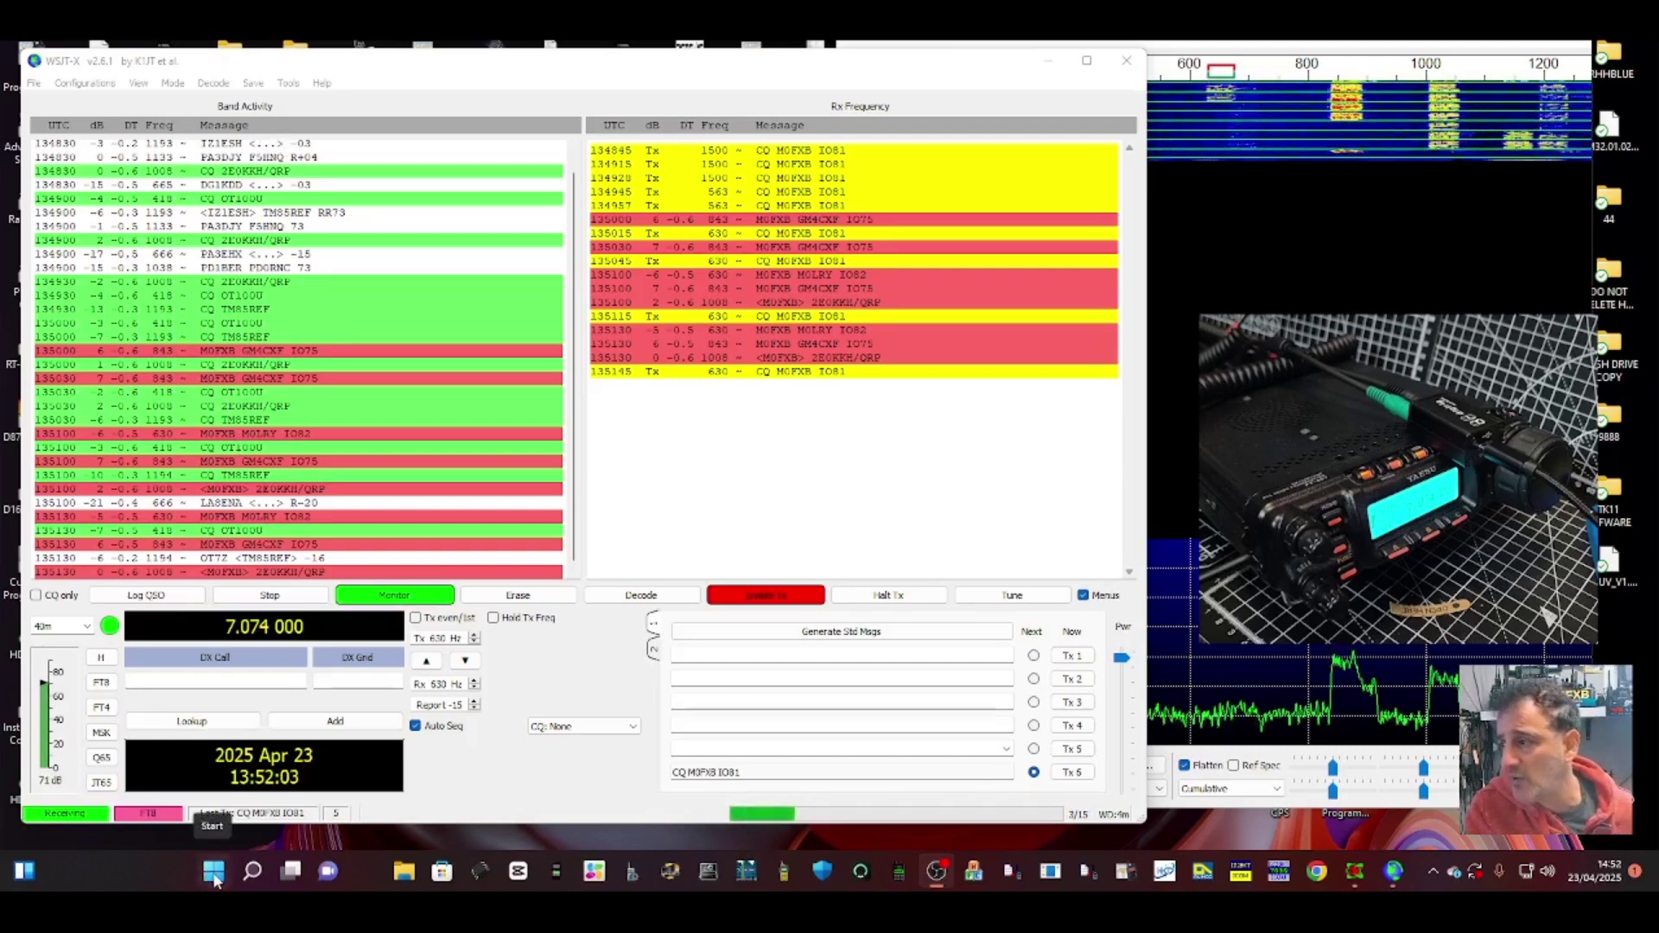
Open Device Manager and expand the Ports (COM & LPT) category.
{"action": "right_click", "coordinate": [211, 873]}
{"action": "left_click", "coordinate": [372, 407]}
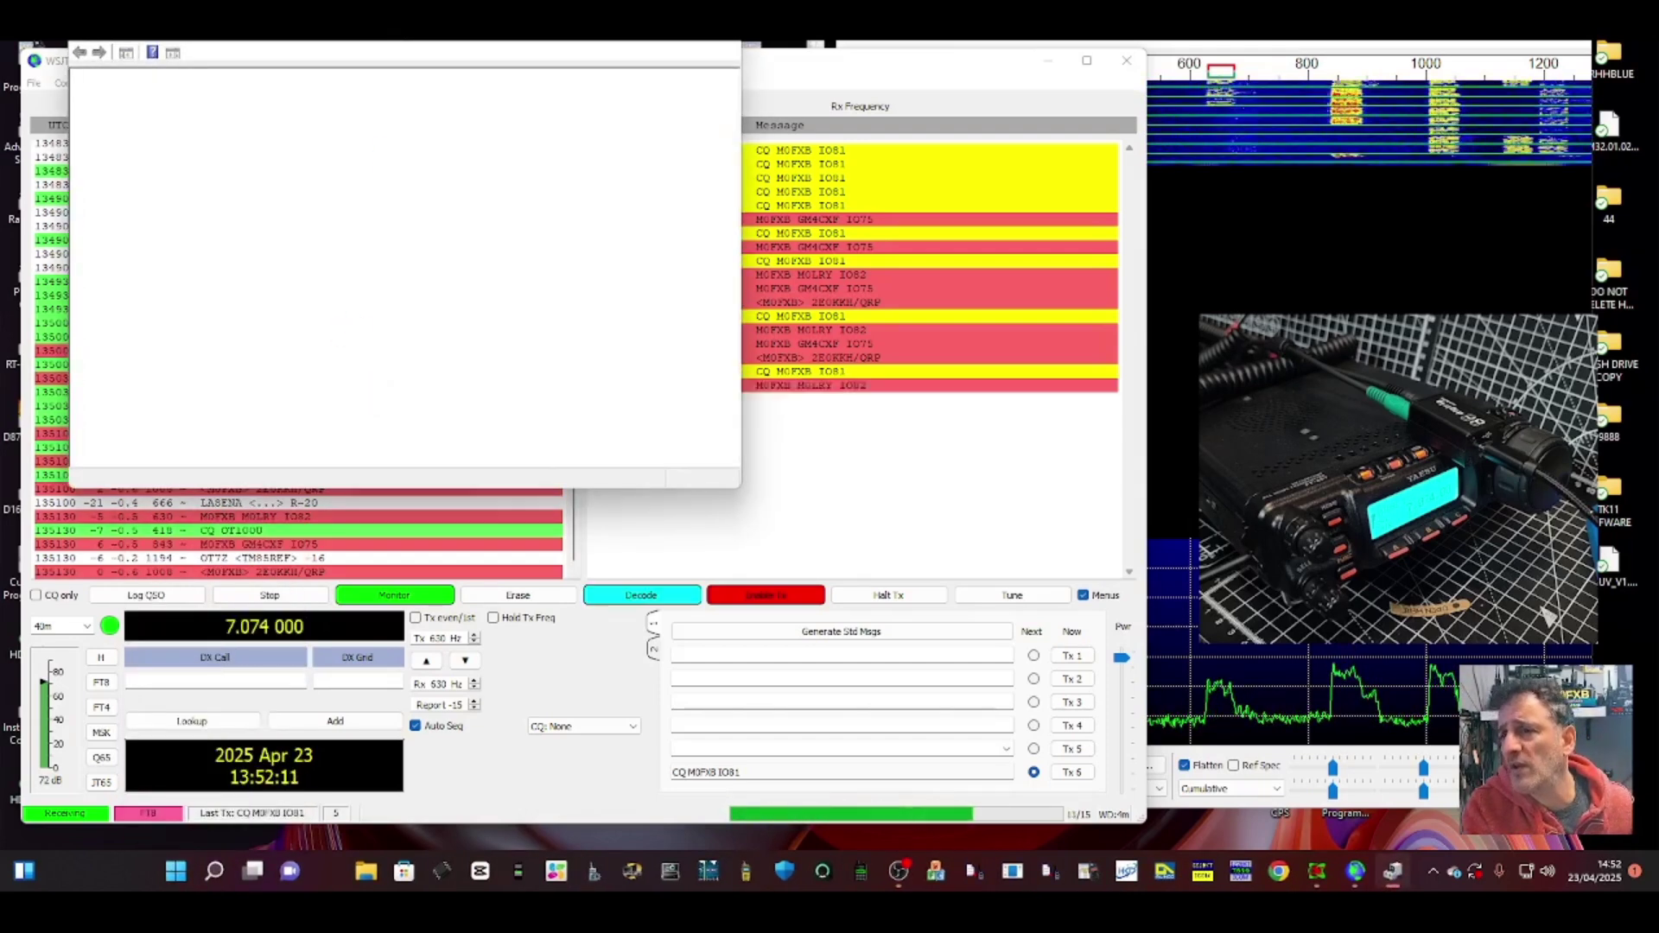
{"action": "left_click_drag", "start_coordinate": [451, 124], "coordinate": [456, 156]}
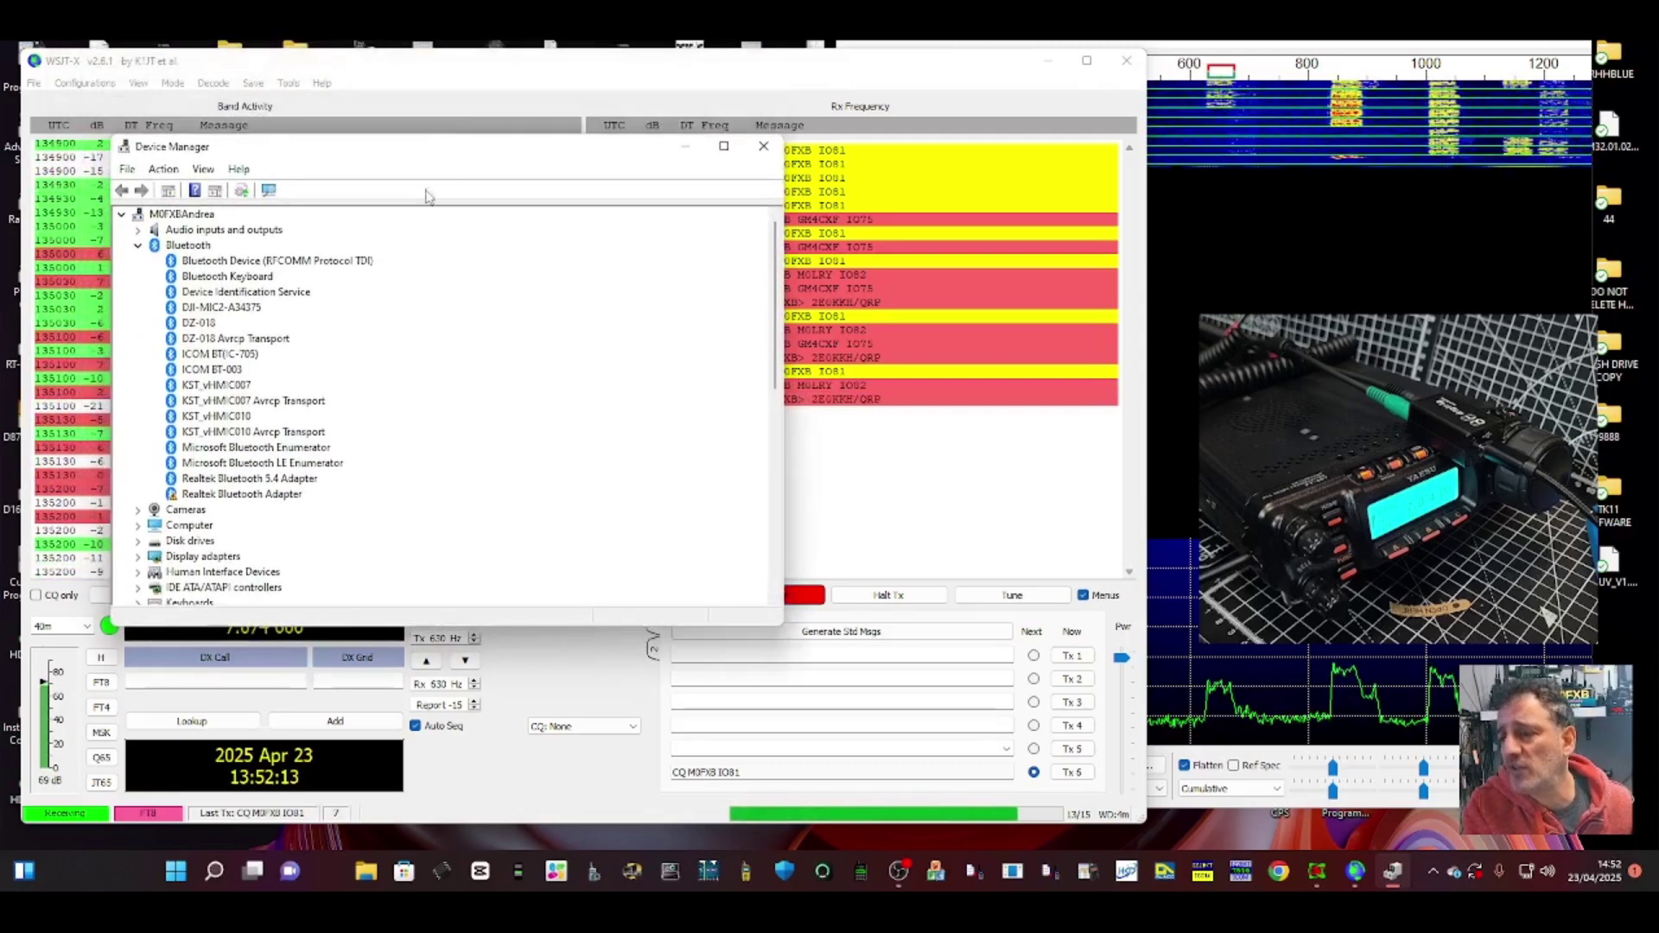
{"action": "scroll", "coordinate": [221, 549], "scroll_direction": "down", "scroll_amount": 3}
{"action": "double_click", "coordinate": [219, 542]}
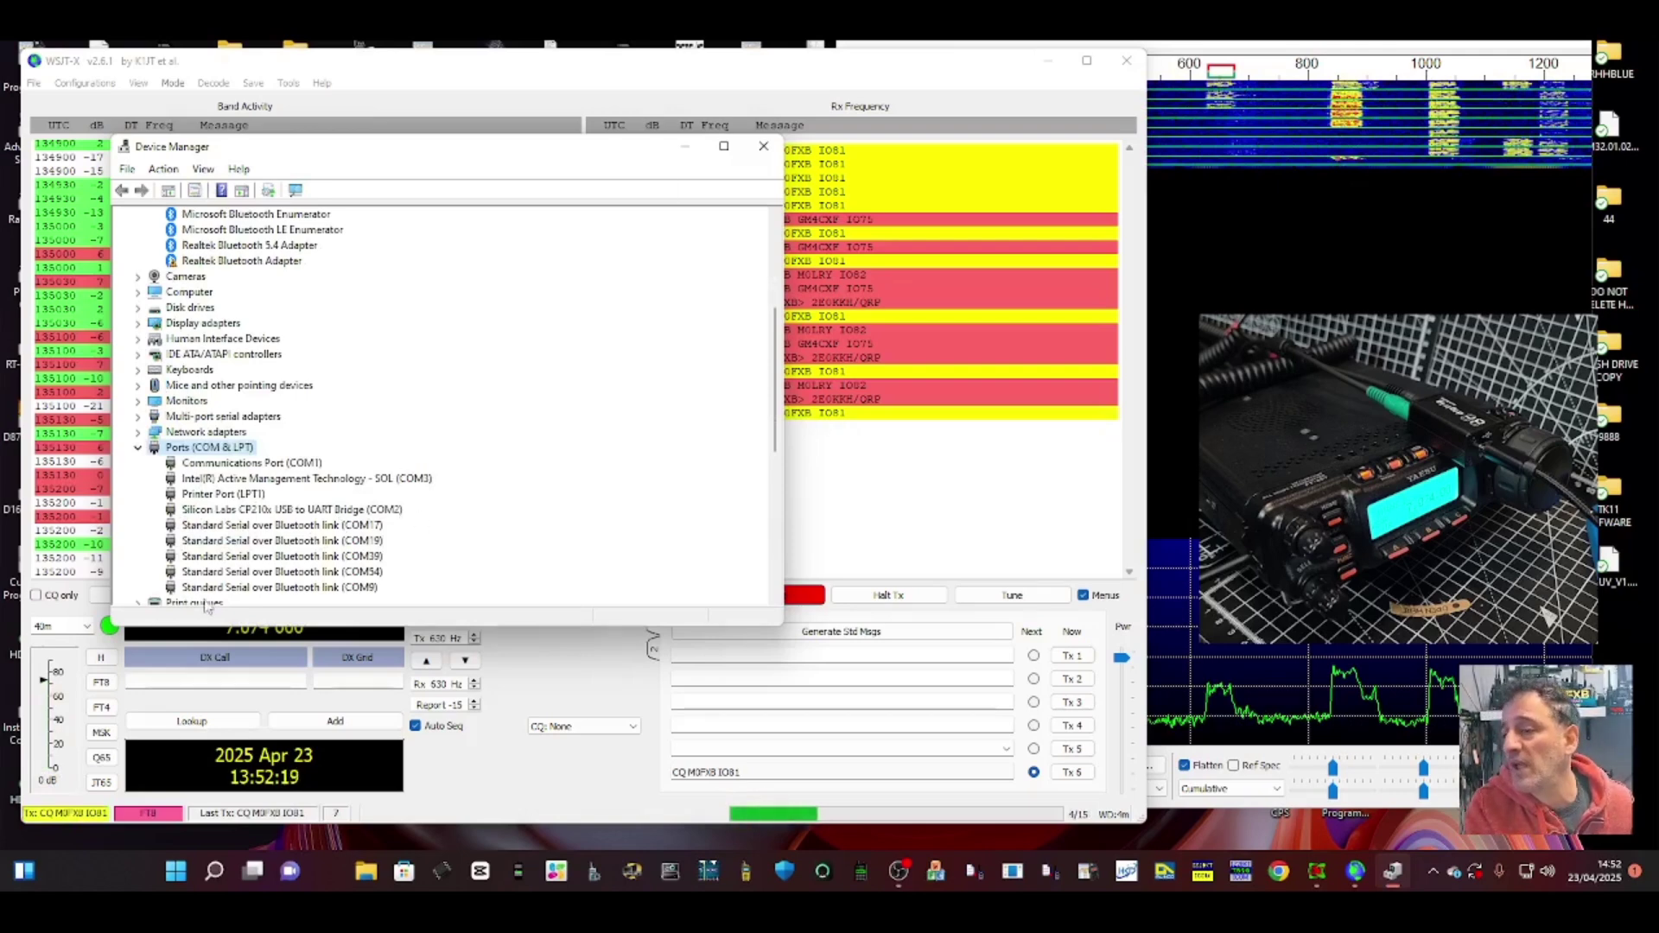
Check the bits per second in the port settings of the Silicon Labs CP210x USB to UART Bridge, and close its properties.
{"action": "right_click", "coordinate": [283, 510]}
{"action": "left_click", "coordinate": [359, 621]}
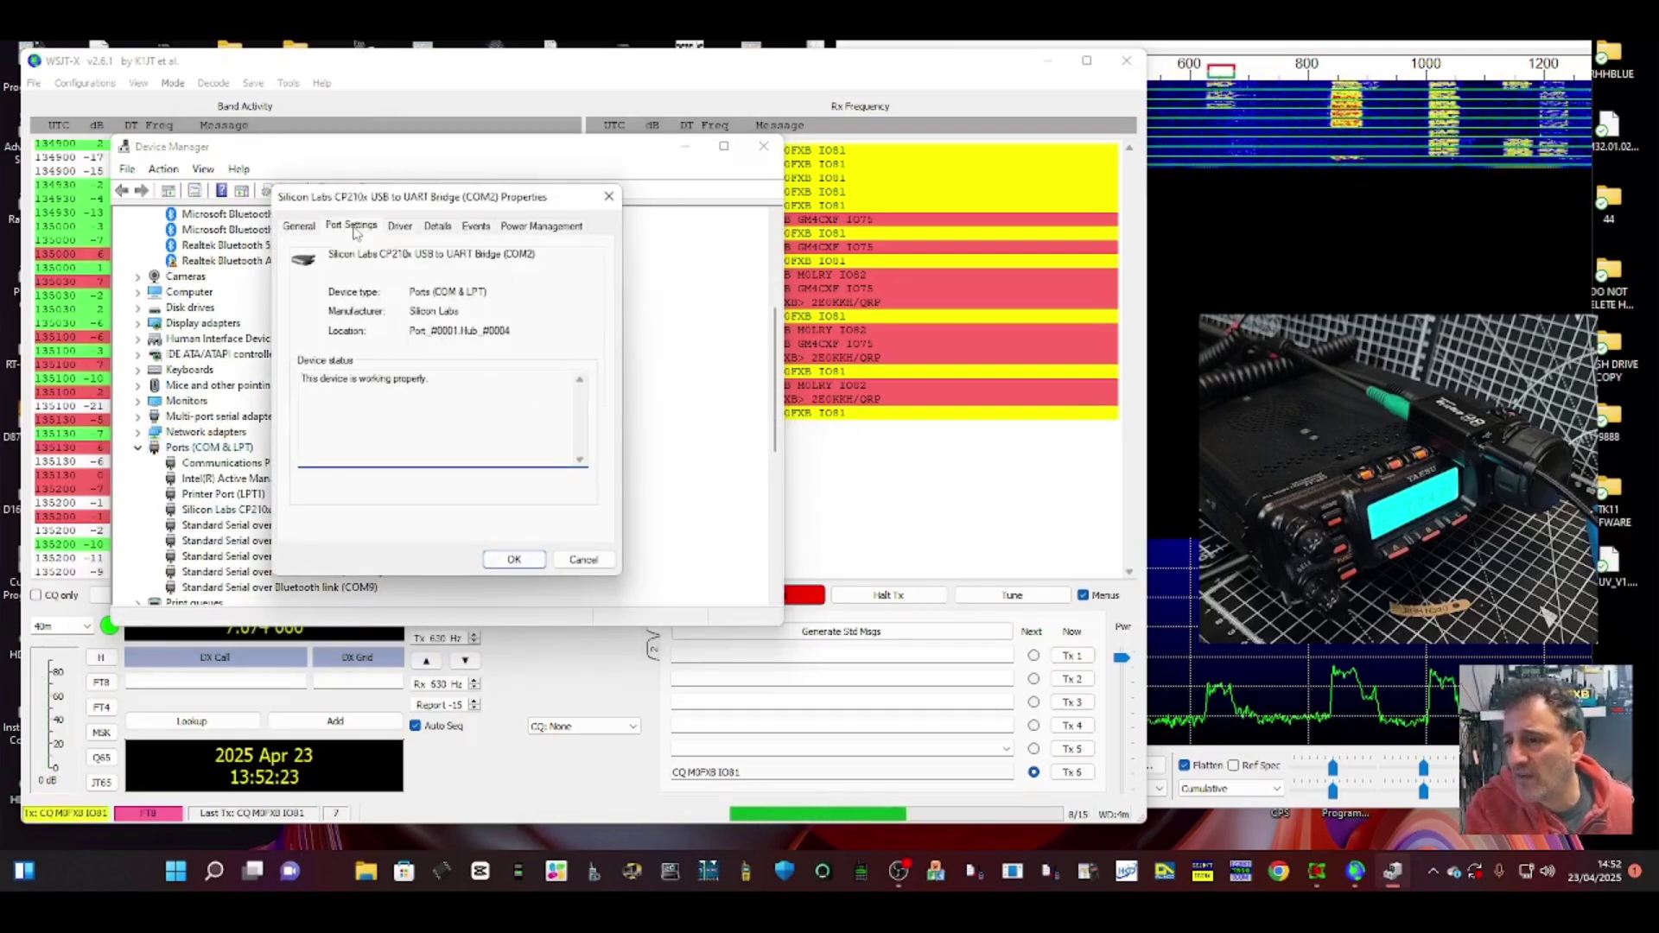
{"action": "left_click", "coordinate": [352, 226]}
{"action": "left_click", "coordinate": [484, 269]}
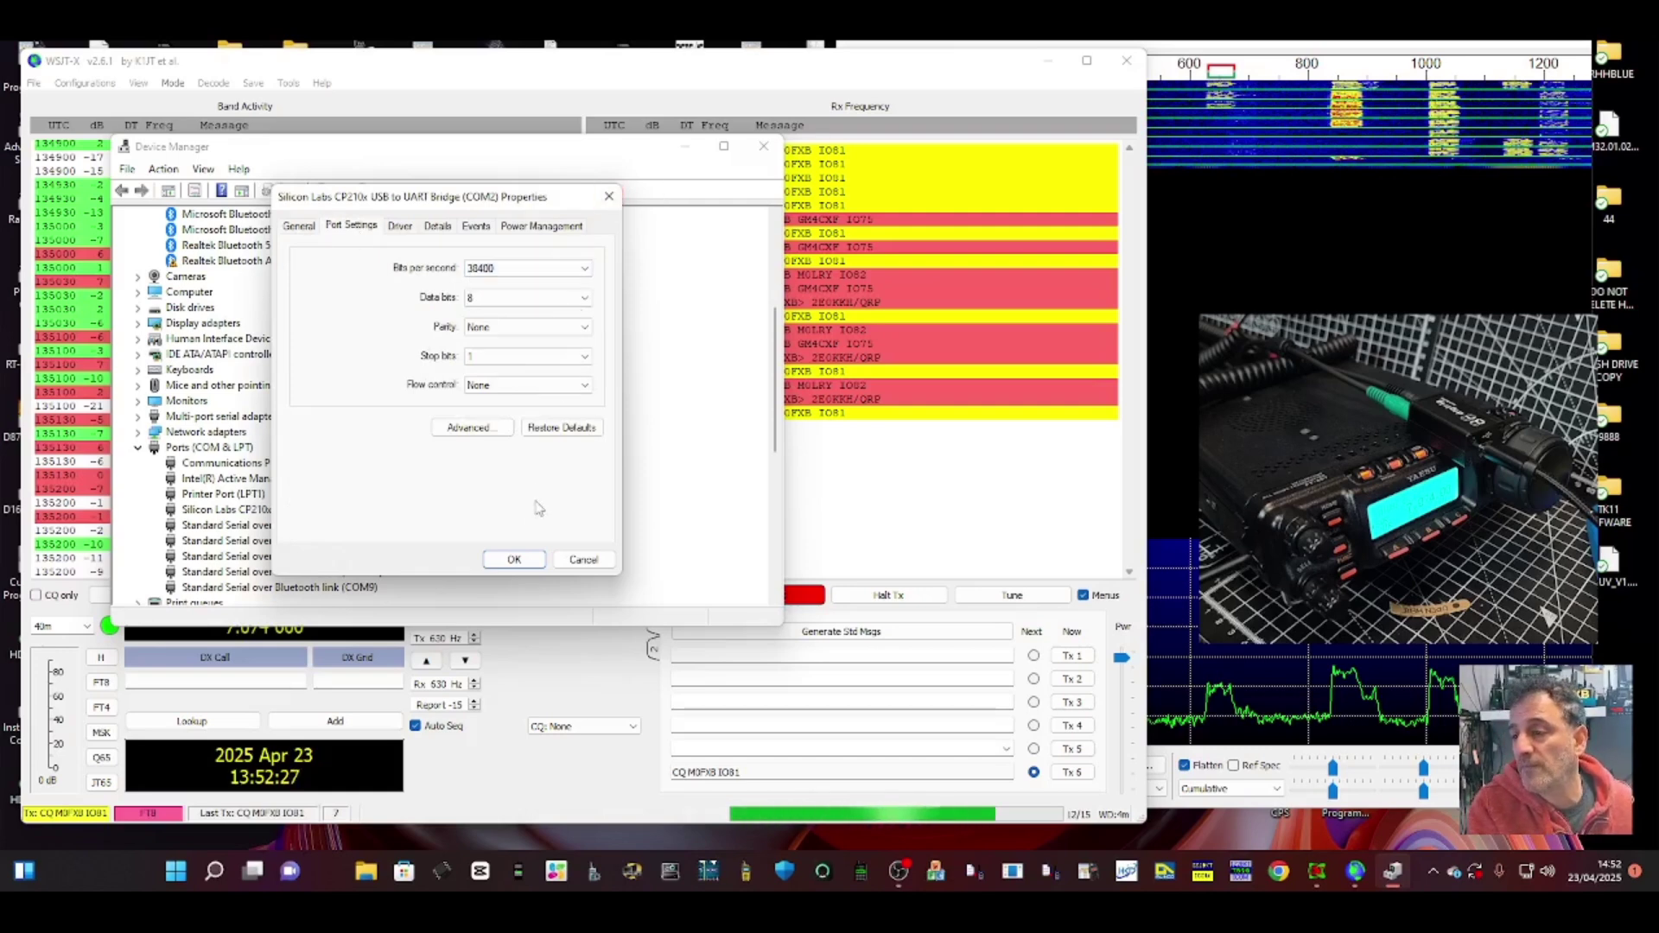
{"action": "left_click", "coordinate": [514, 561]}
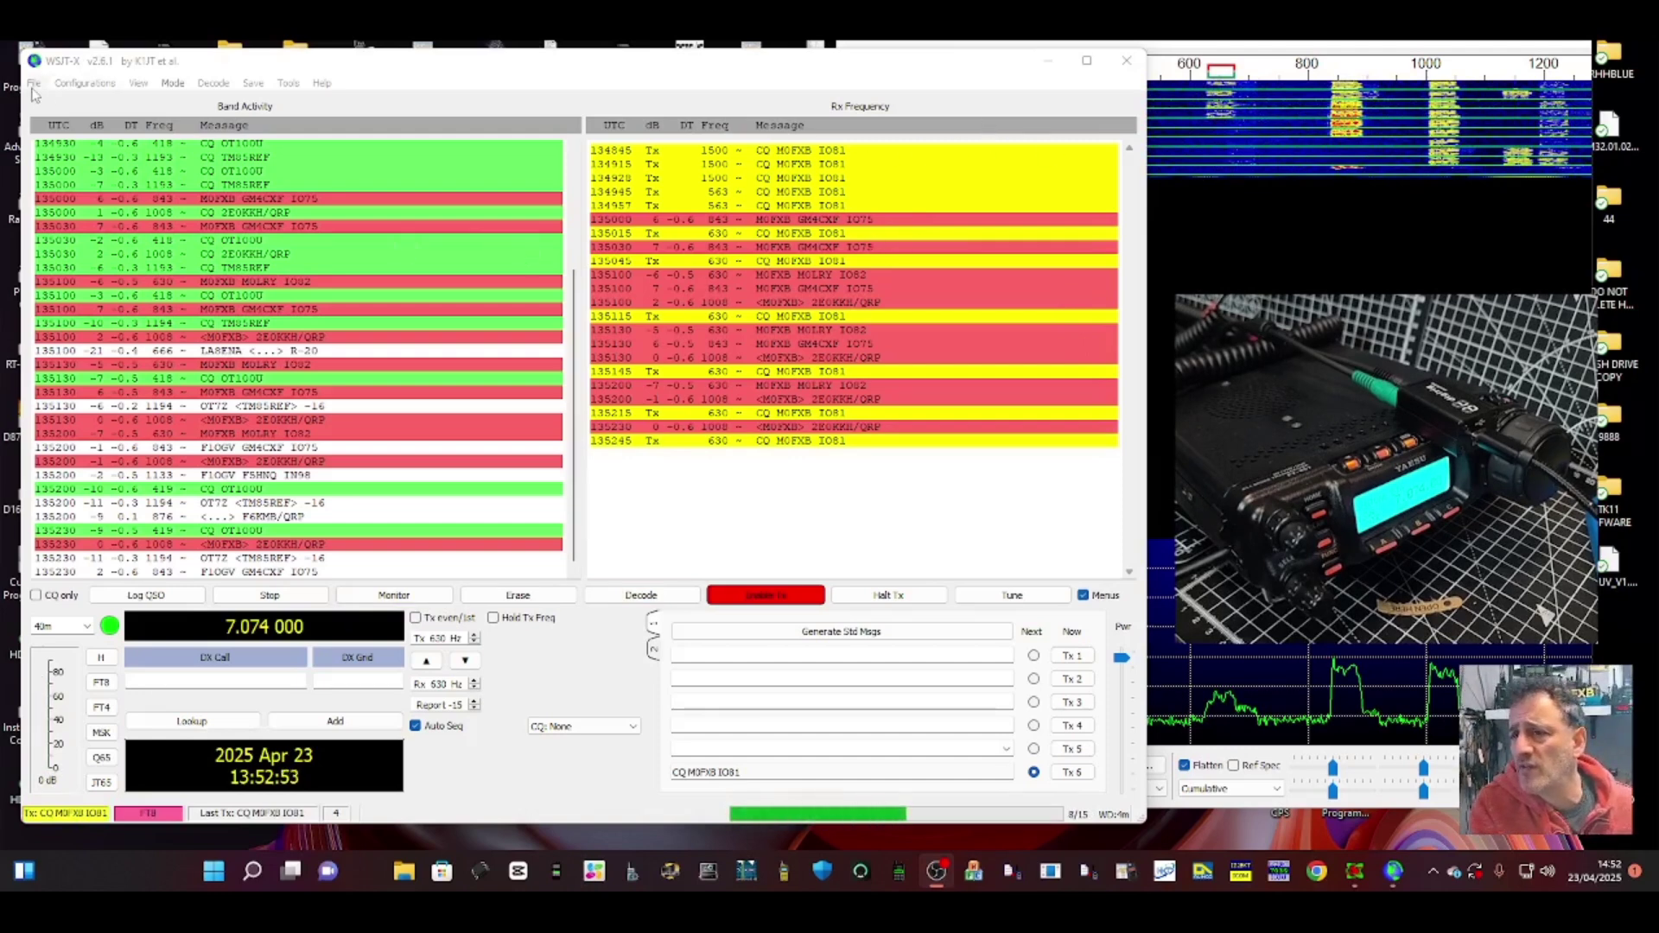
Open the WSJT-X settings and review the Radio configuration for rig model, serial port, baud rate and PTT method.
{"action": "left_click", "coordinate": [33, 85]}
{"action": "left_click", "coordinate": [71, 309]}
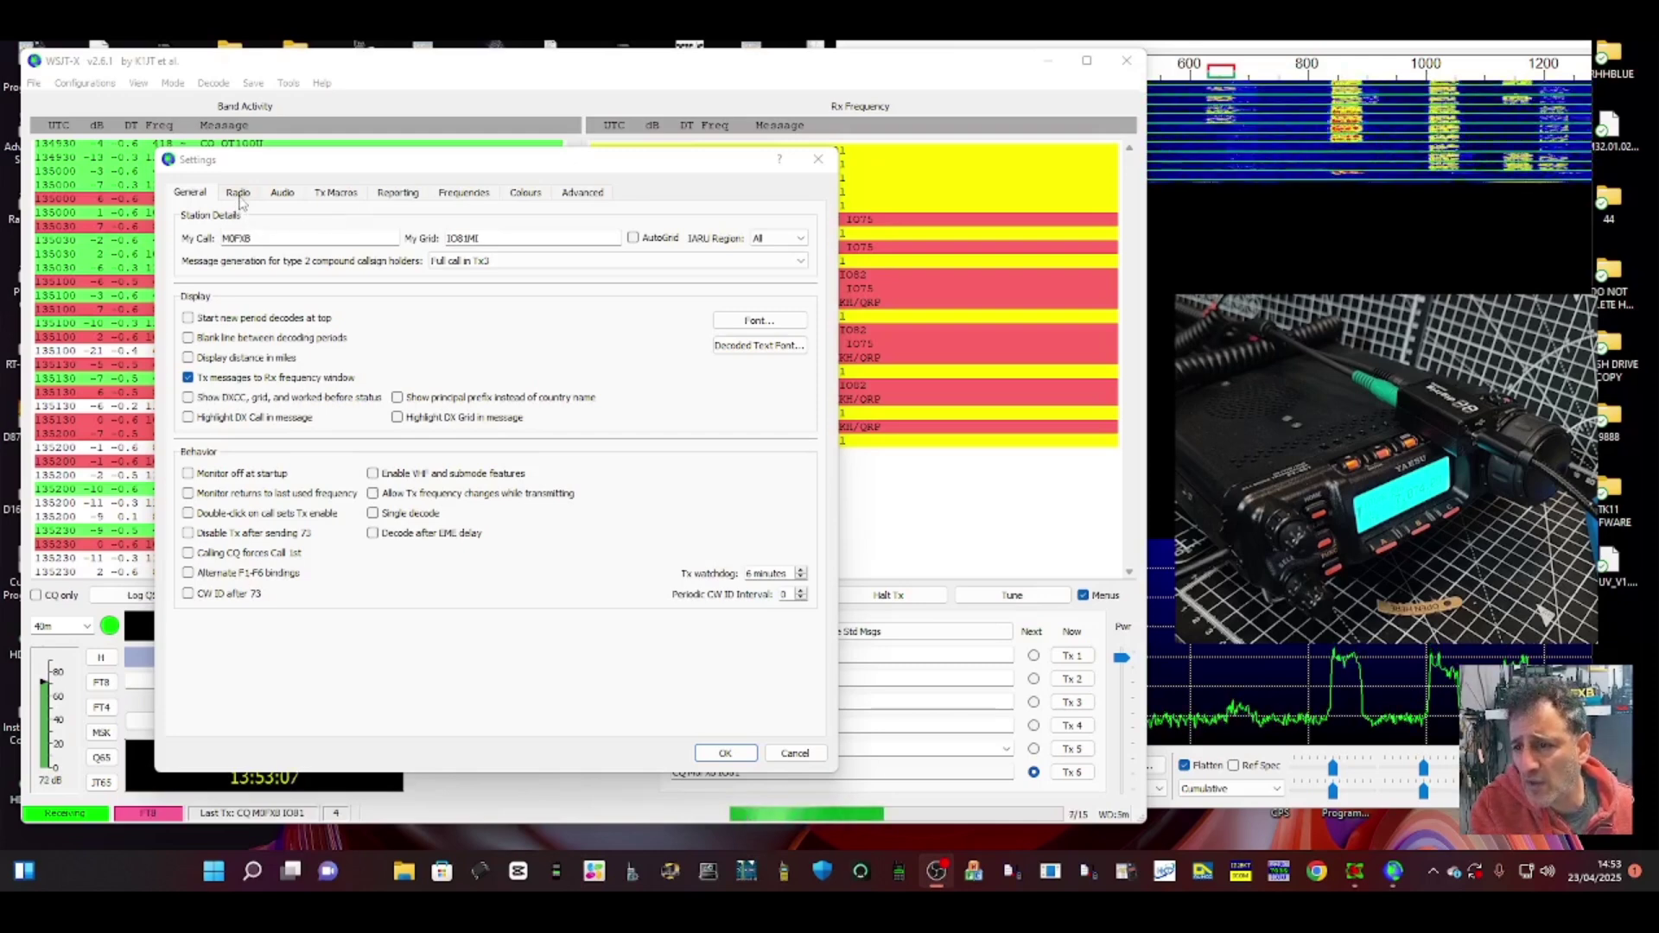
{"action": "left_click", "coordinate": [240, 192]}
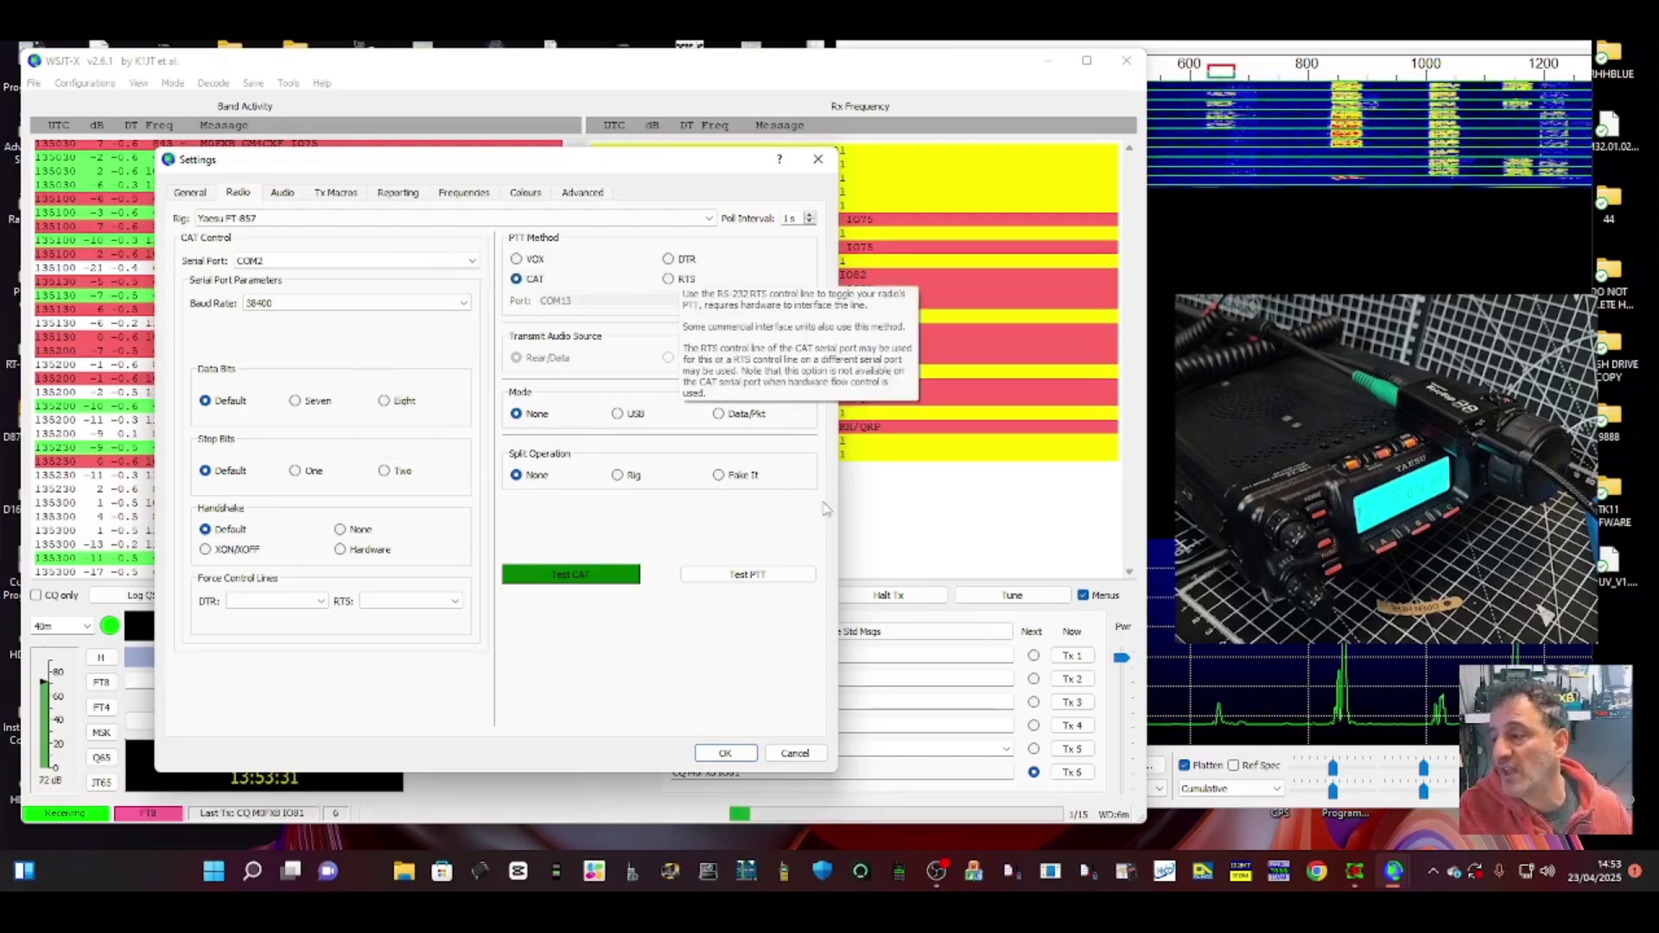
{"action": "left_click_drag", "start_coordinate": [653, 175], "coordinate": [700, 163]}
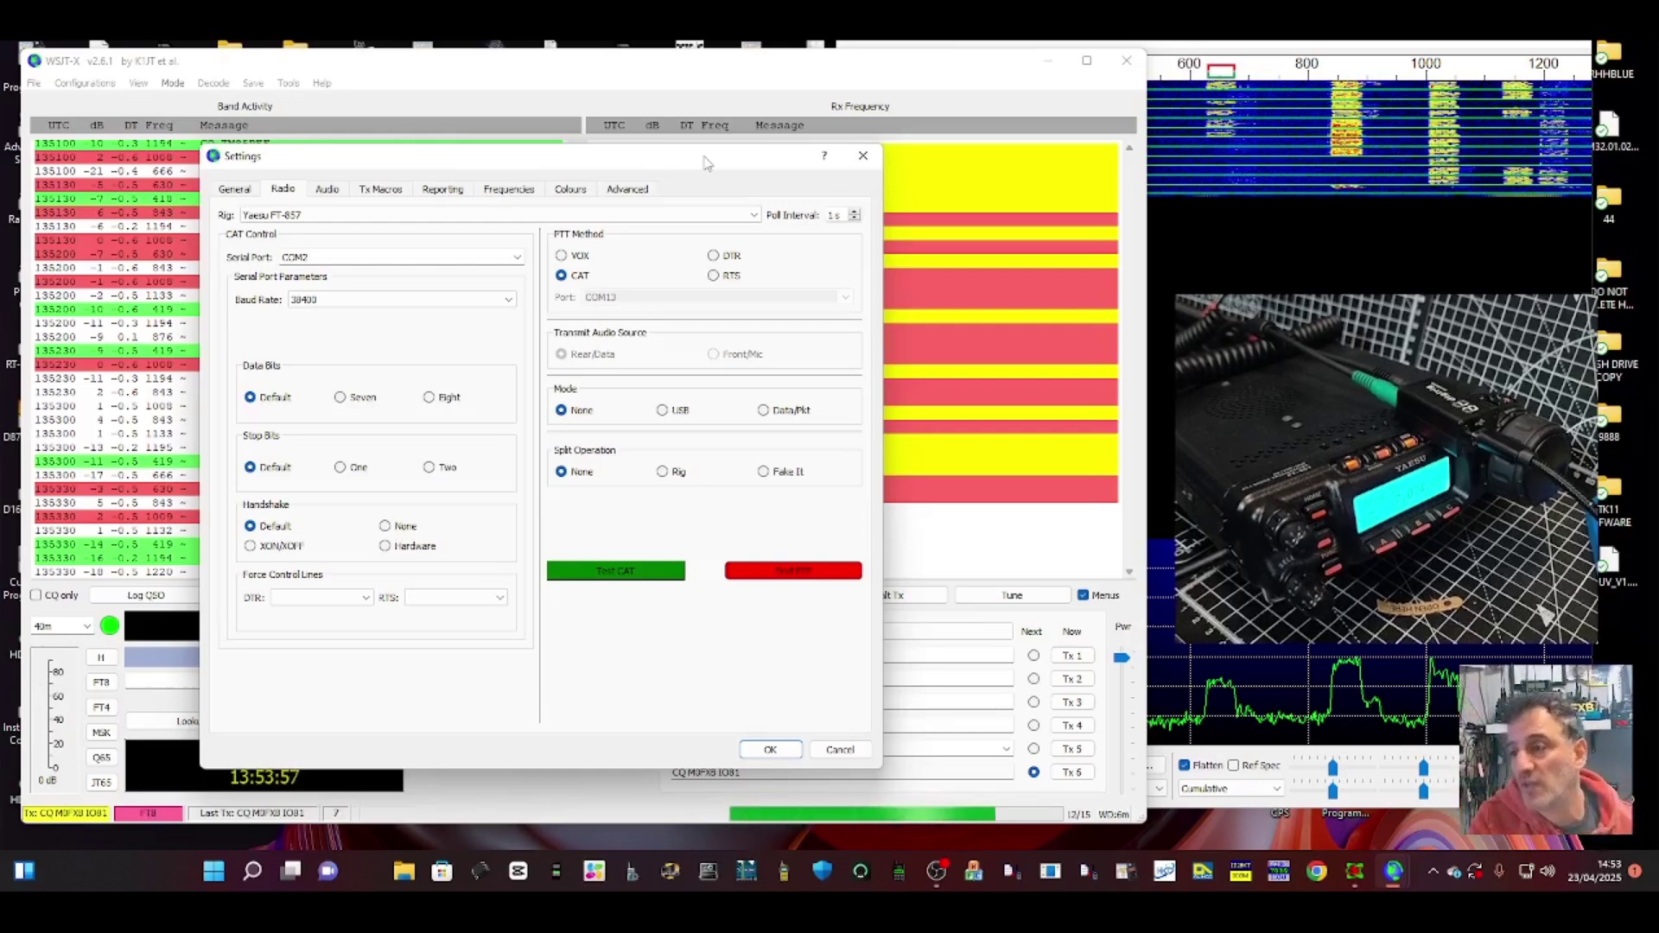
Review the available soundcard input devices in the Audio settings without changing the selection.
{"action": "left_click", "coordinate": [326, 190]}
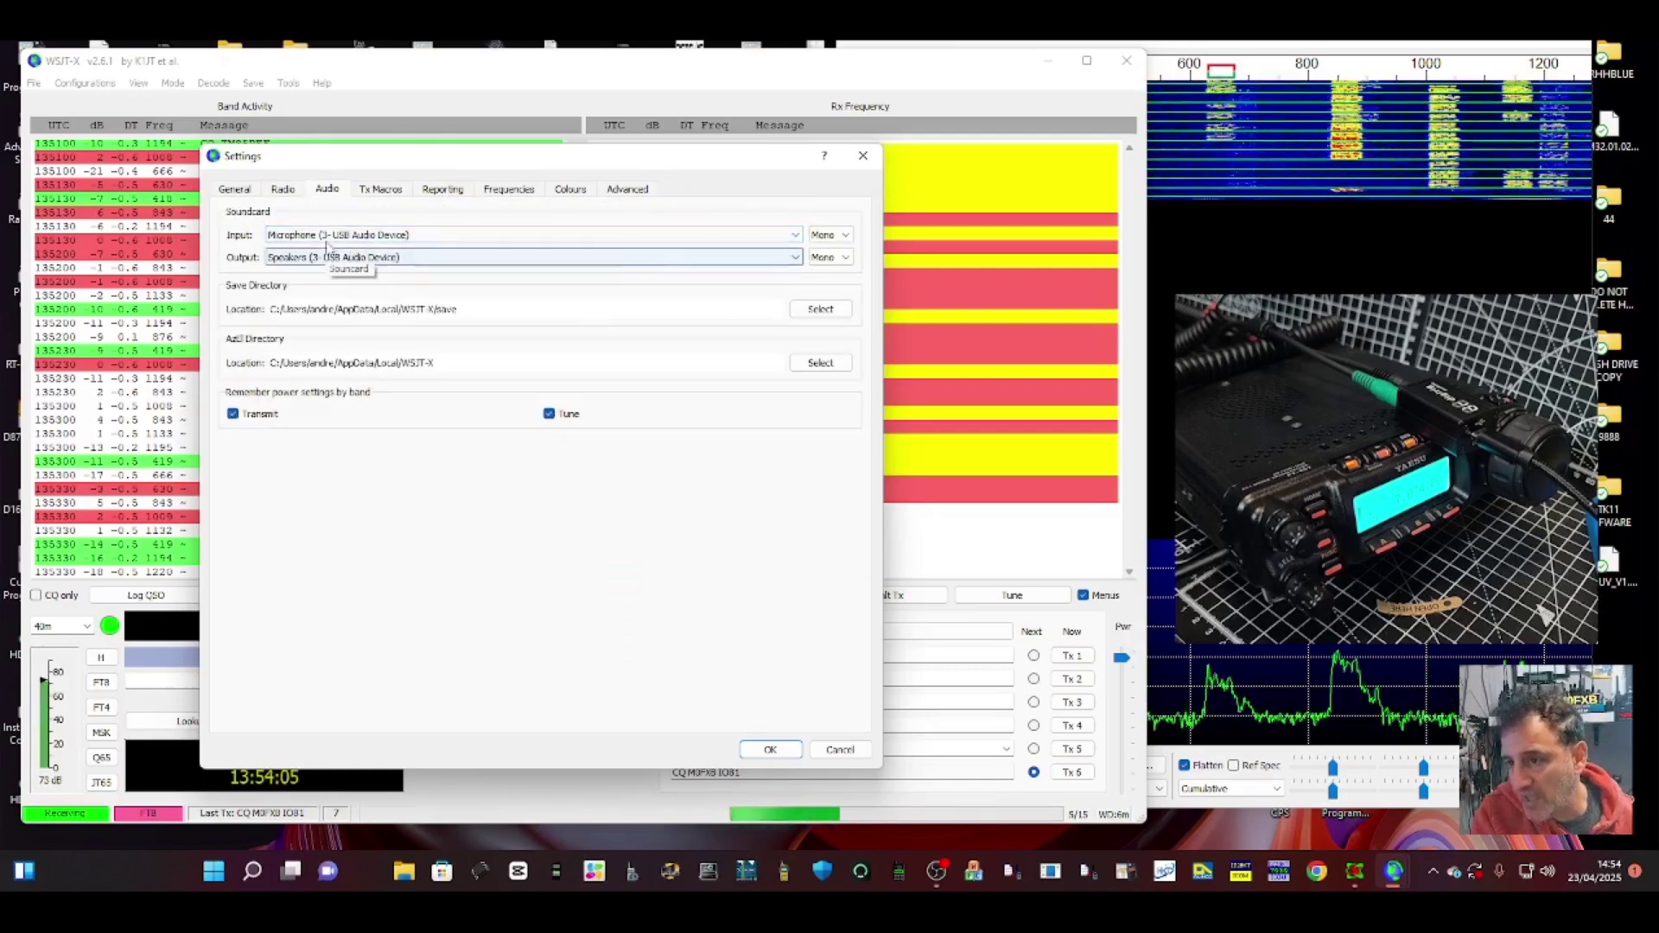
{"action": "left_click", "coordinate": [795, 238]}
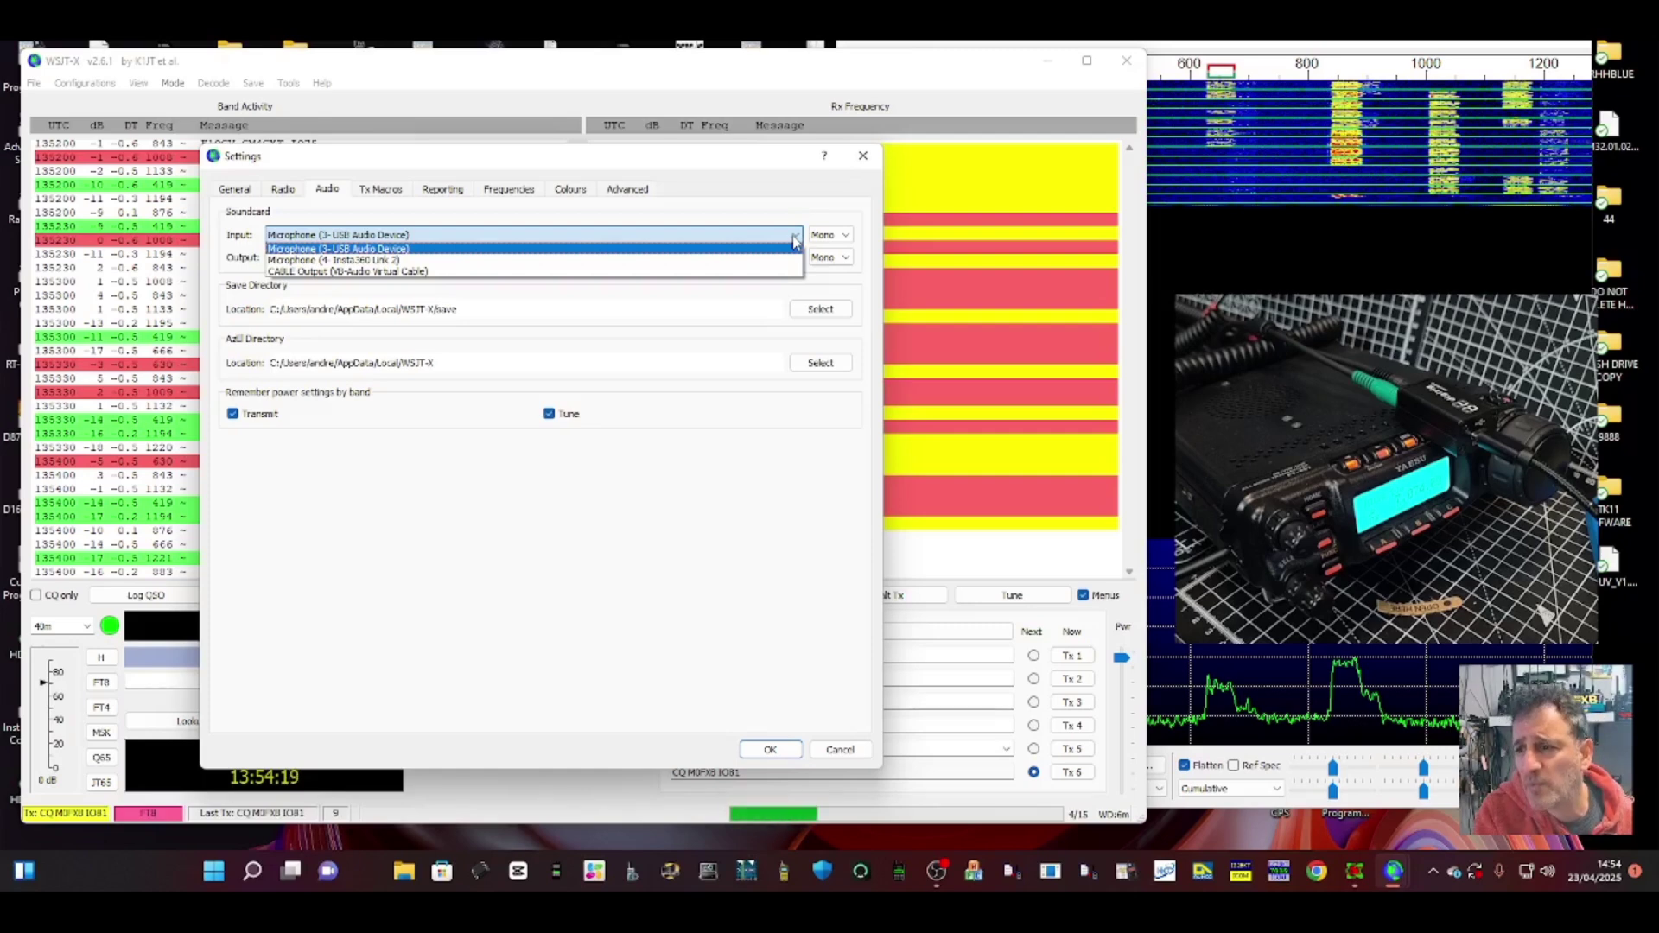
{"action": "left_click", "coordinate": [863, 162]}
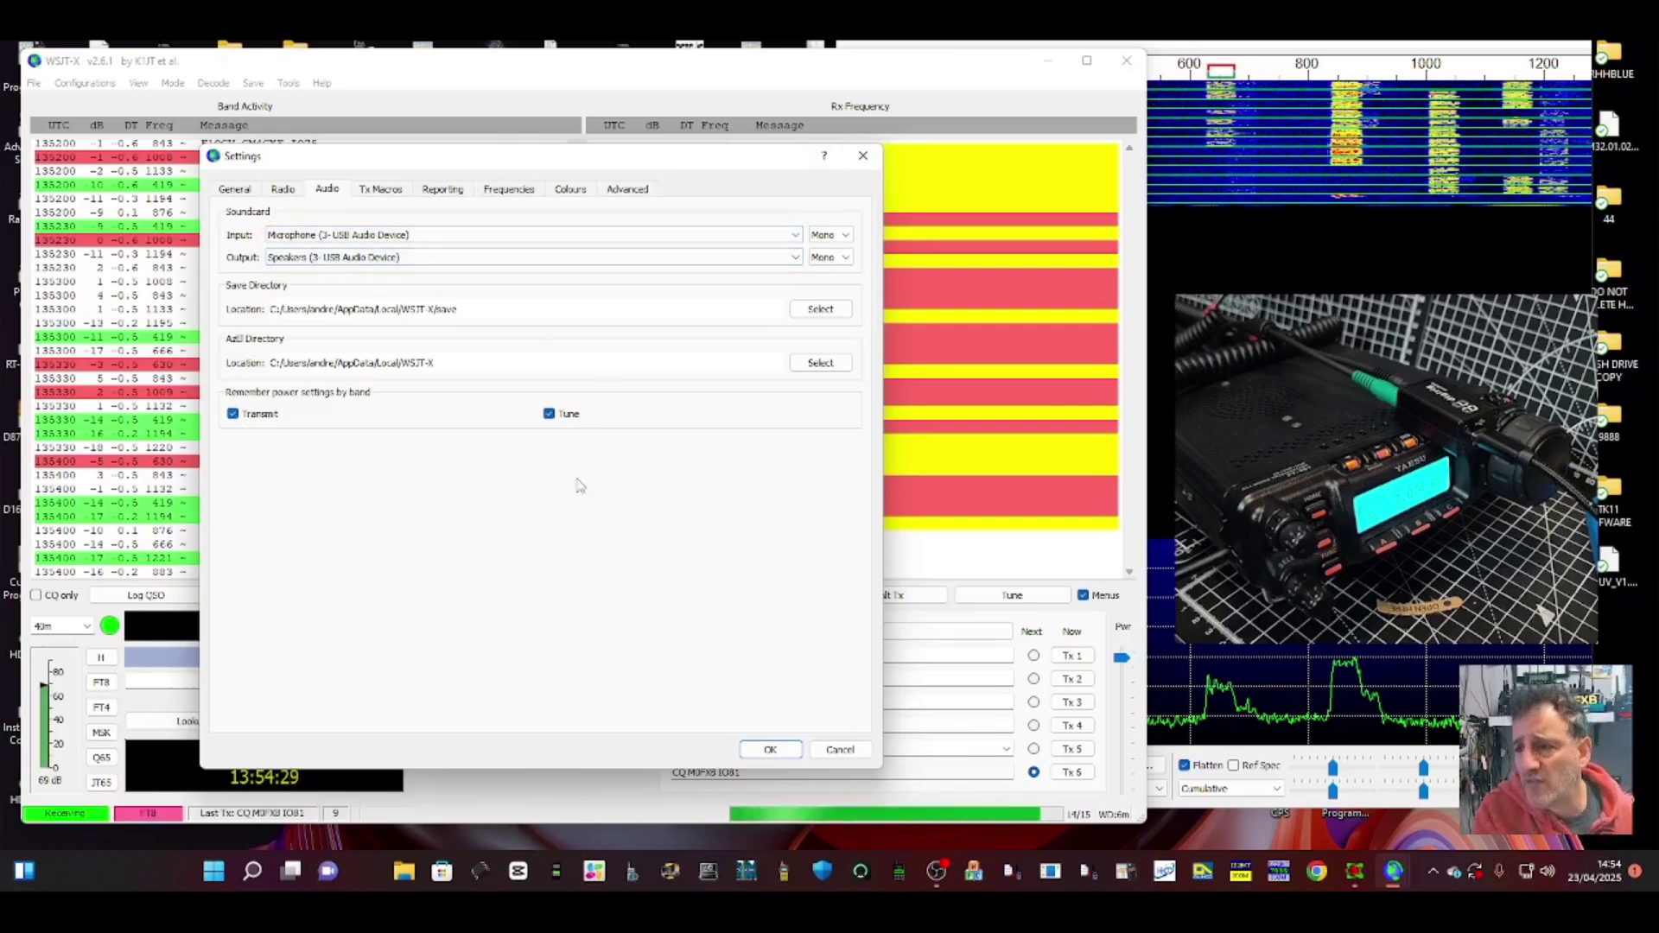
Look through the Tx Macros, Reporting, Frequencies, Colours, Advanced and General settings, and close the settings window.
{"action": "left_click", "coordinate": [378, 192]}
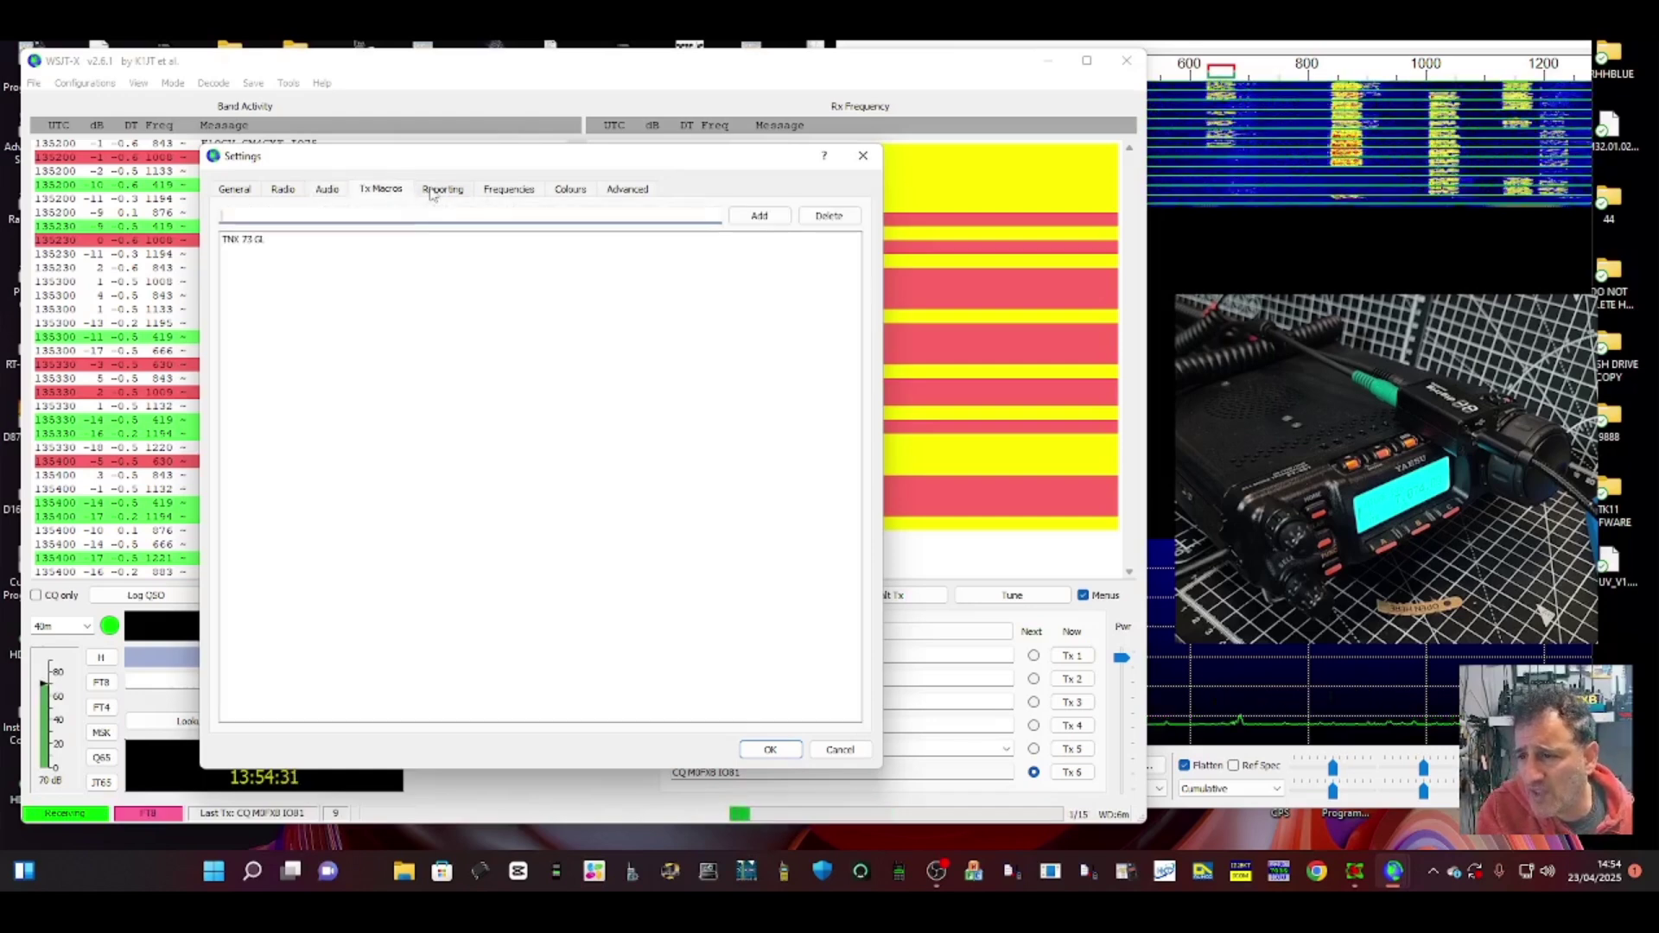
{"action": "left_click", "coordinate": [434, 192]}
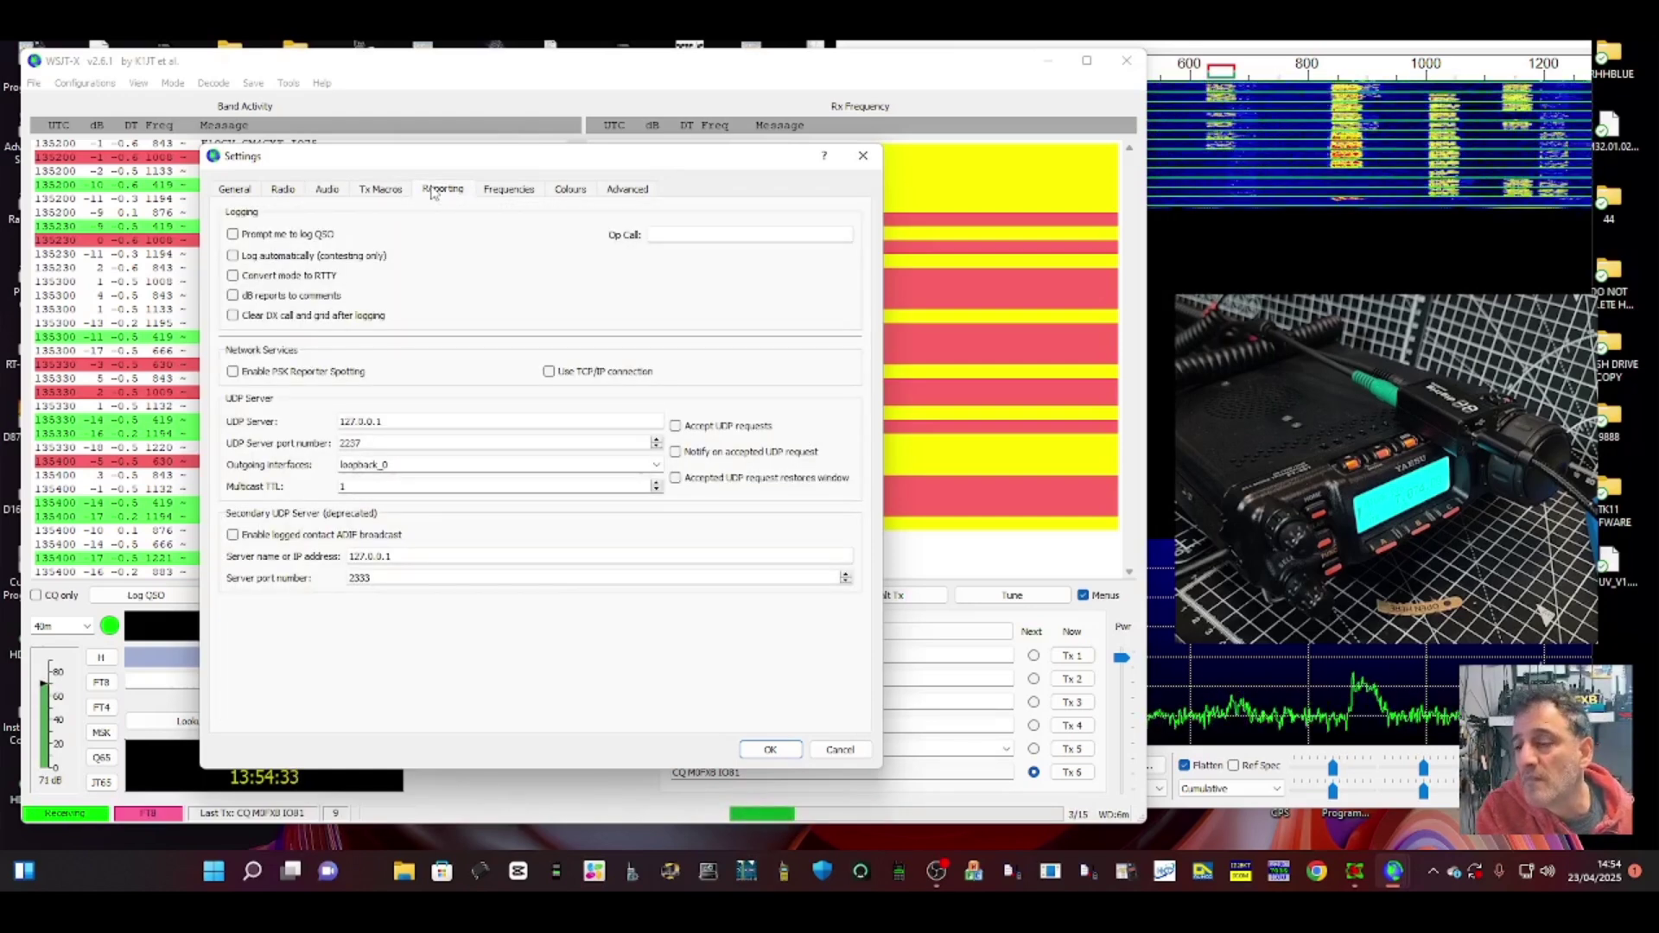
{"action": "left_click", "coordinate": [569, 189]}
{"action": "left_click", "coordinate": [509, 189]}
{"action": "left_click", "coordinate": [572, 190]}
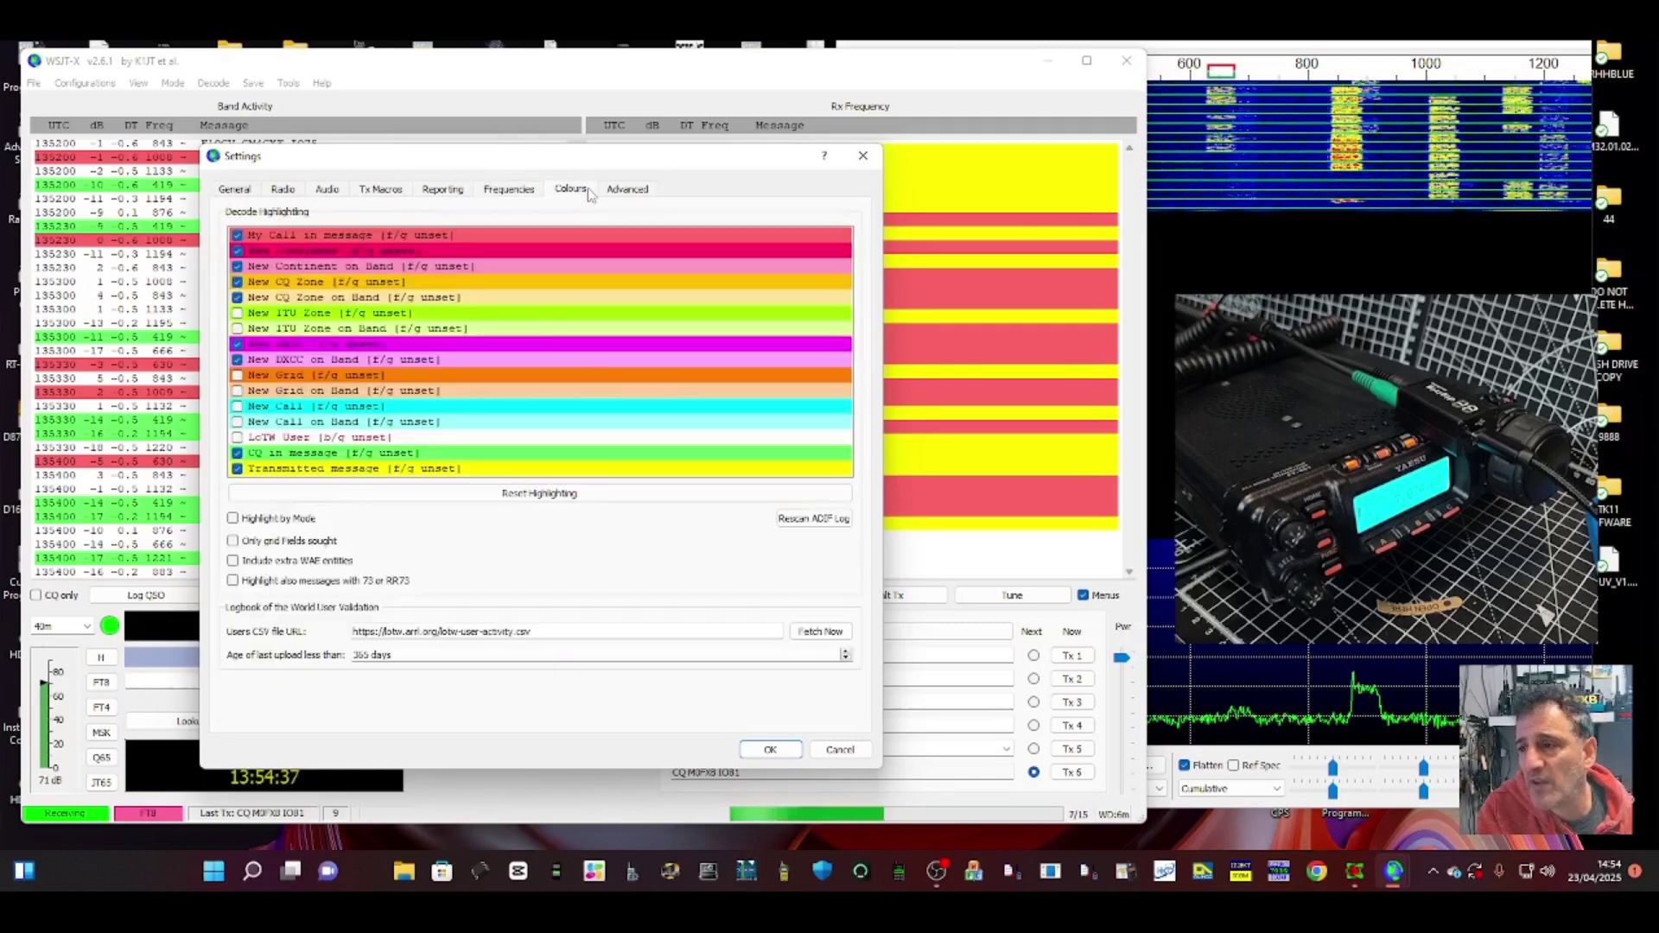
{"action": "left_click", "coordinate": [635, 191]}
{"action": "left_click", "coordinate": [237, 190]}
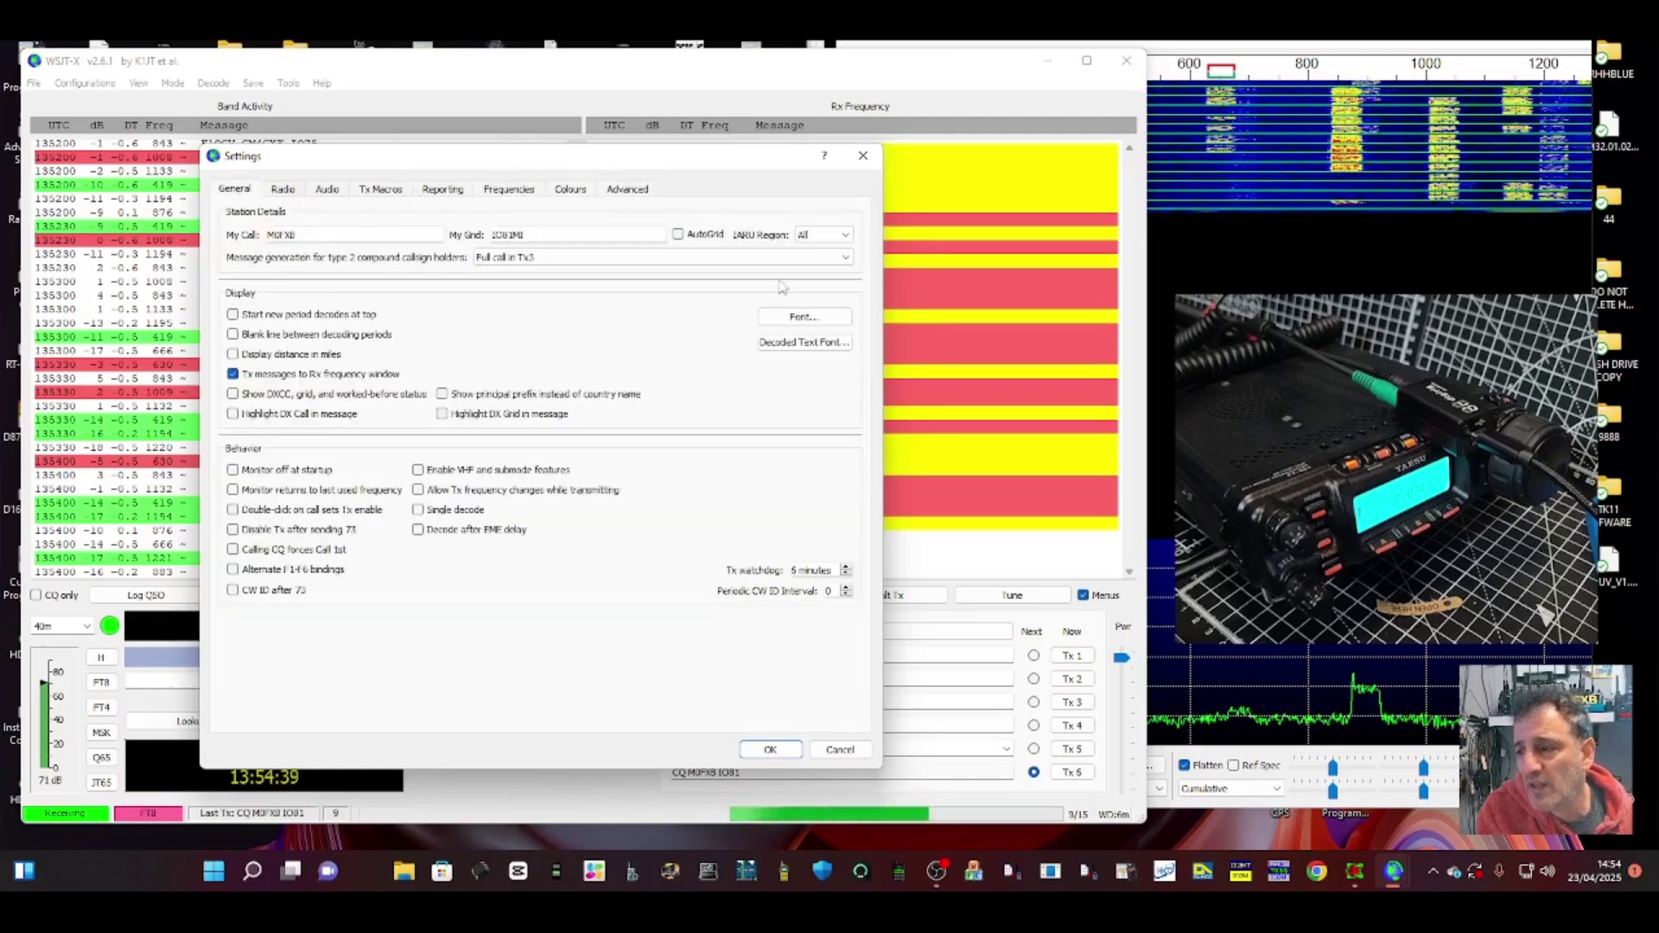
{"action": "left_click", "coordinate": [863, 156]}
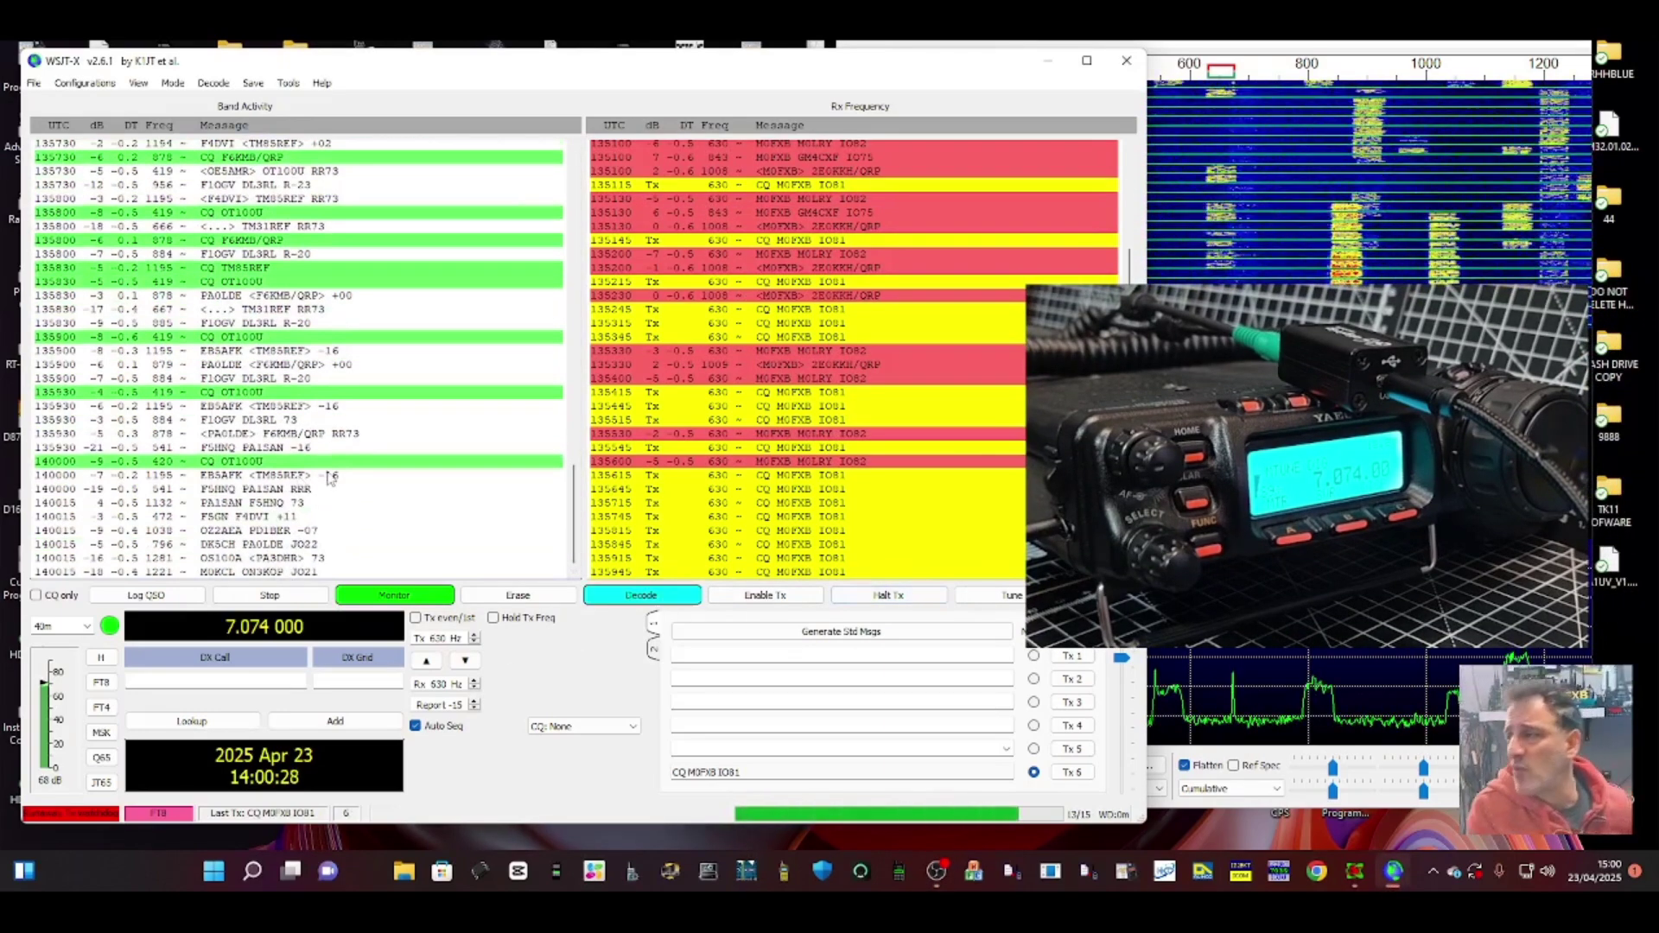
Set the receive and transmit audio frequency to about 335 Hz on the waterfall, and return to the main WSJT-X window.
{"action": "left_click", "coordinate": [1219, 57]}
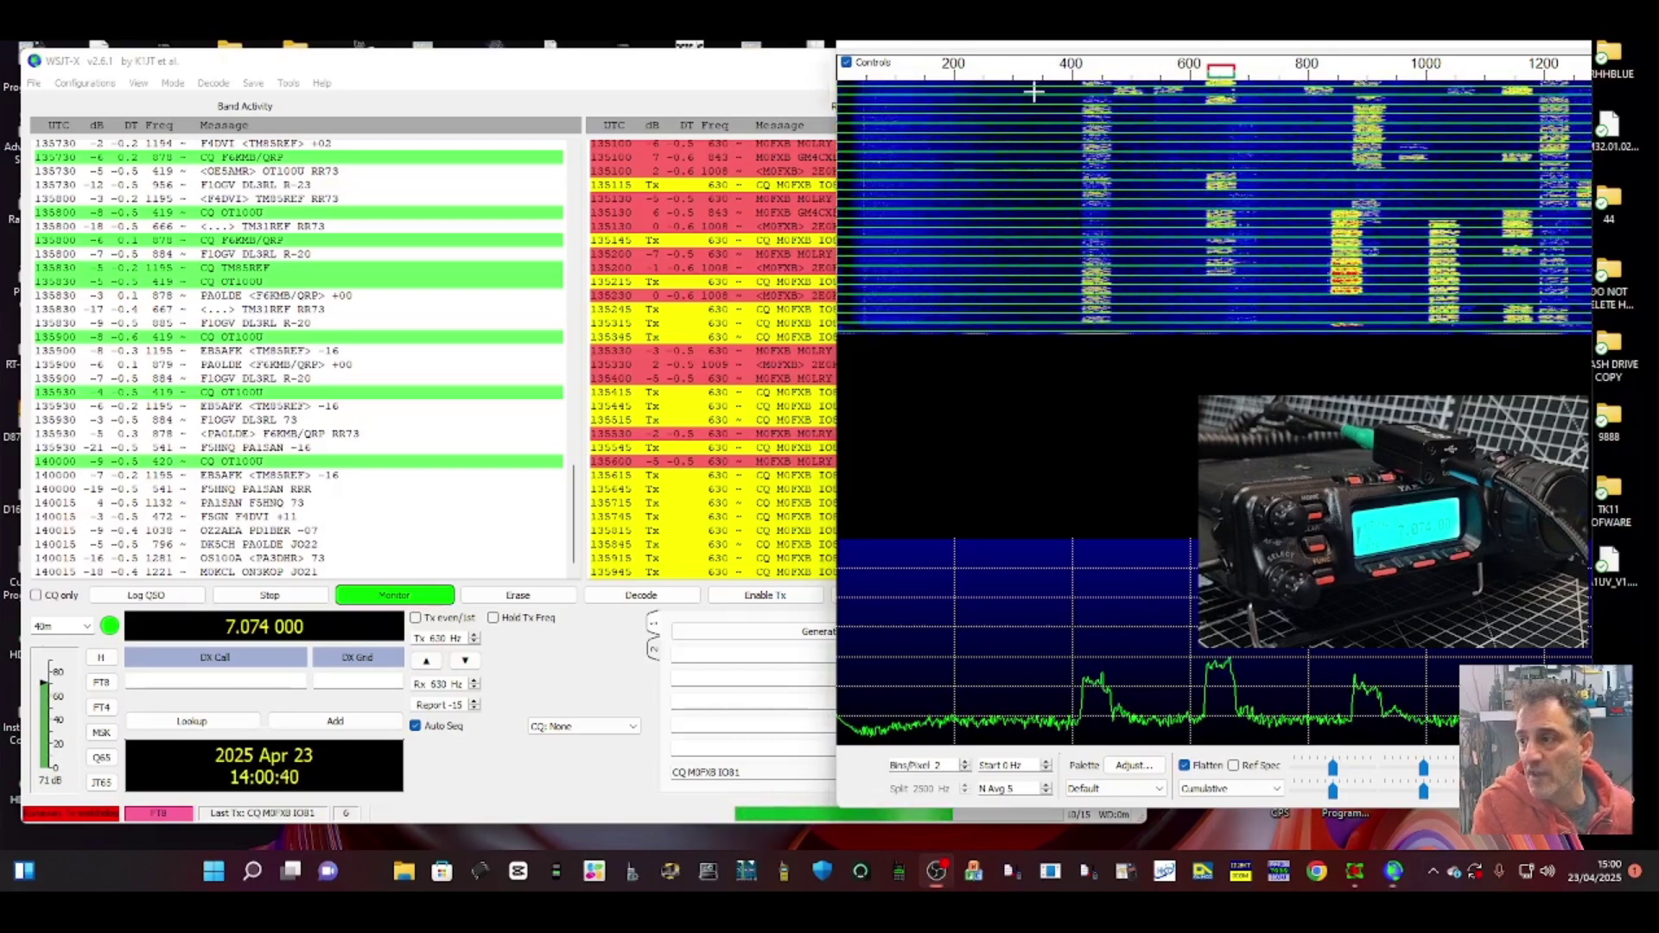
{"action": "left_click", "coordinate": [1041, 104]}
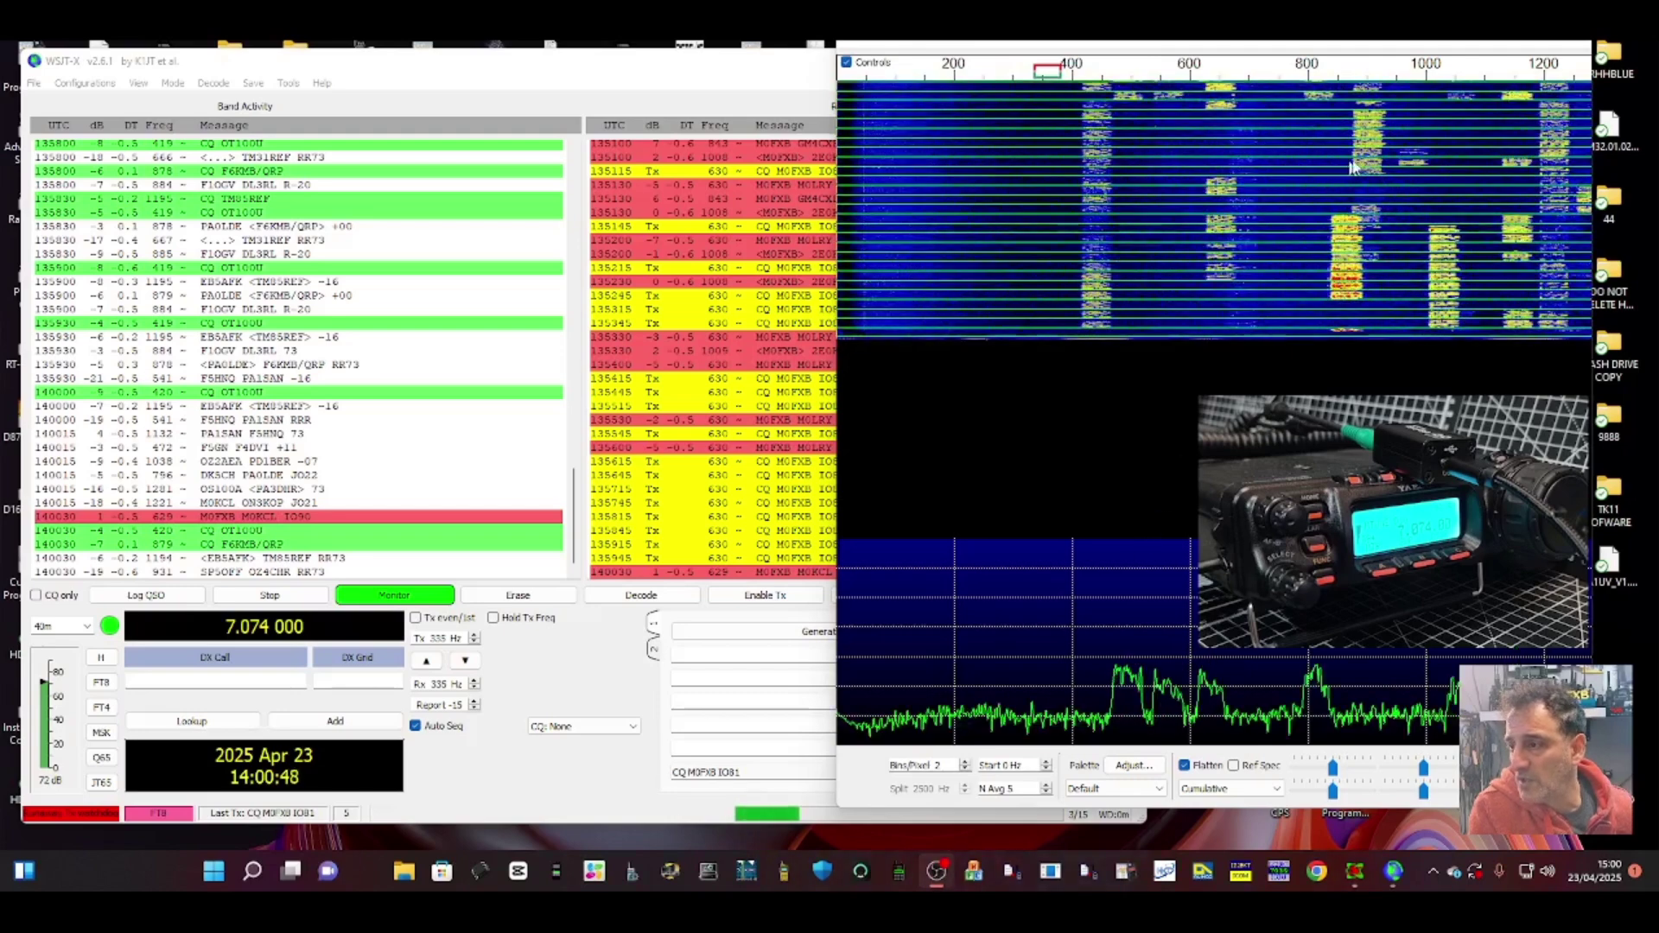
{"action": "left_click", "coordinate": [650, 83]}
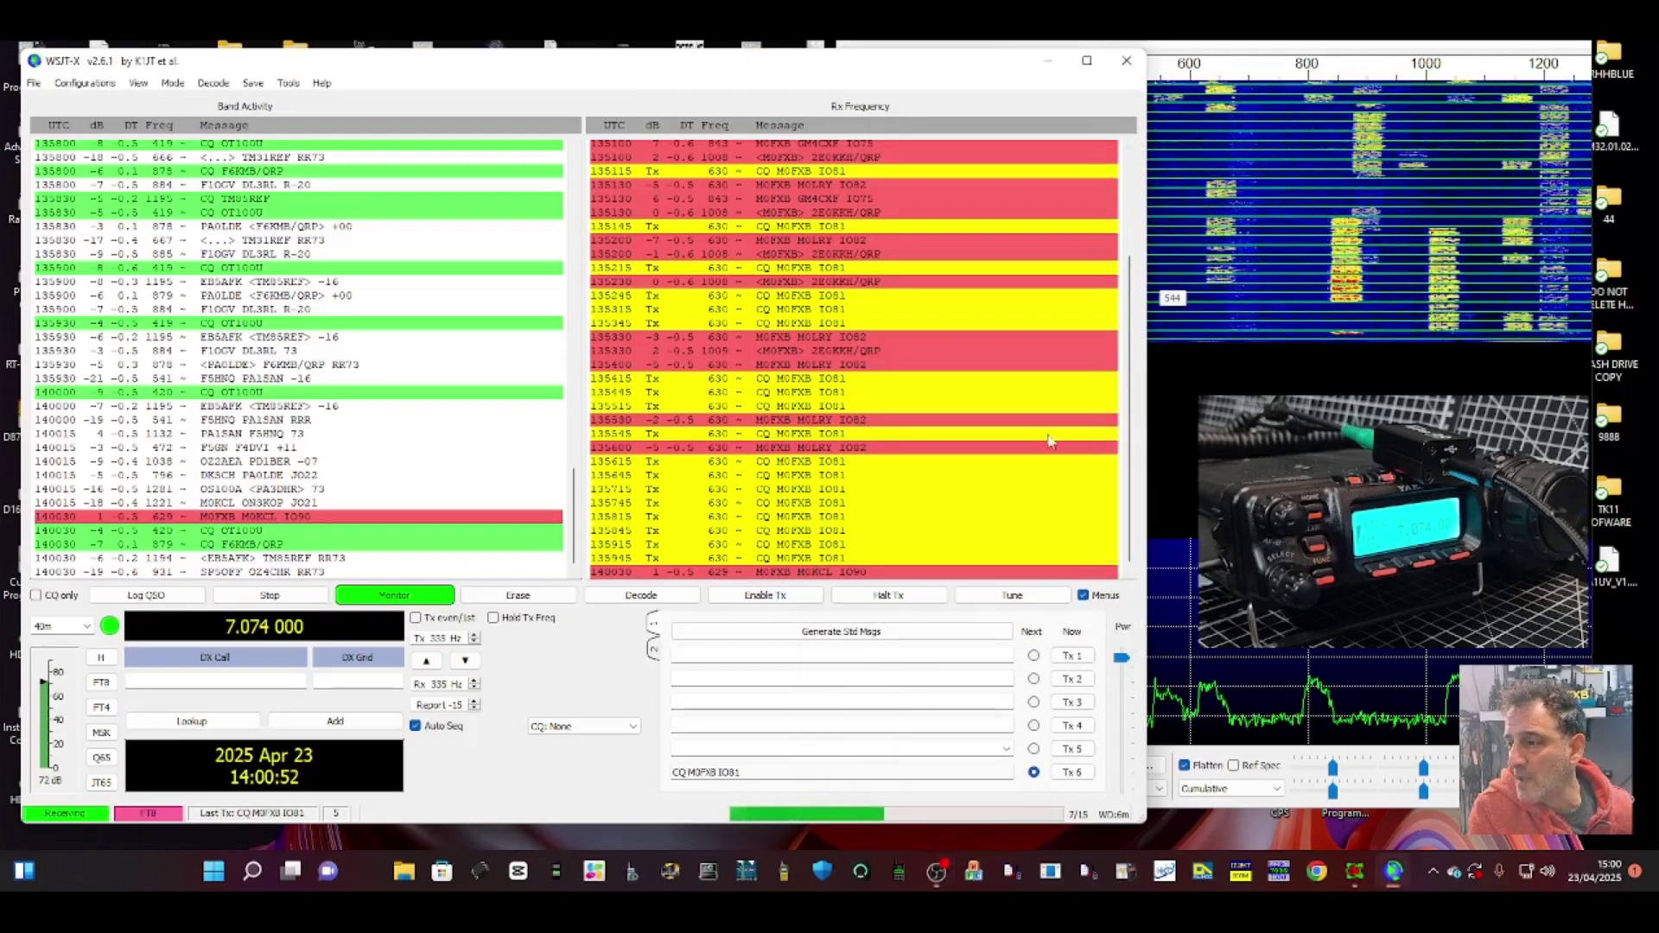
Review the output and input devices and input volume in the Windows Sound settings, and return to WSJT-X.
{"action": "left_click", "coordinate": [53, 710]}
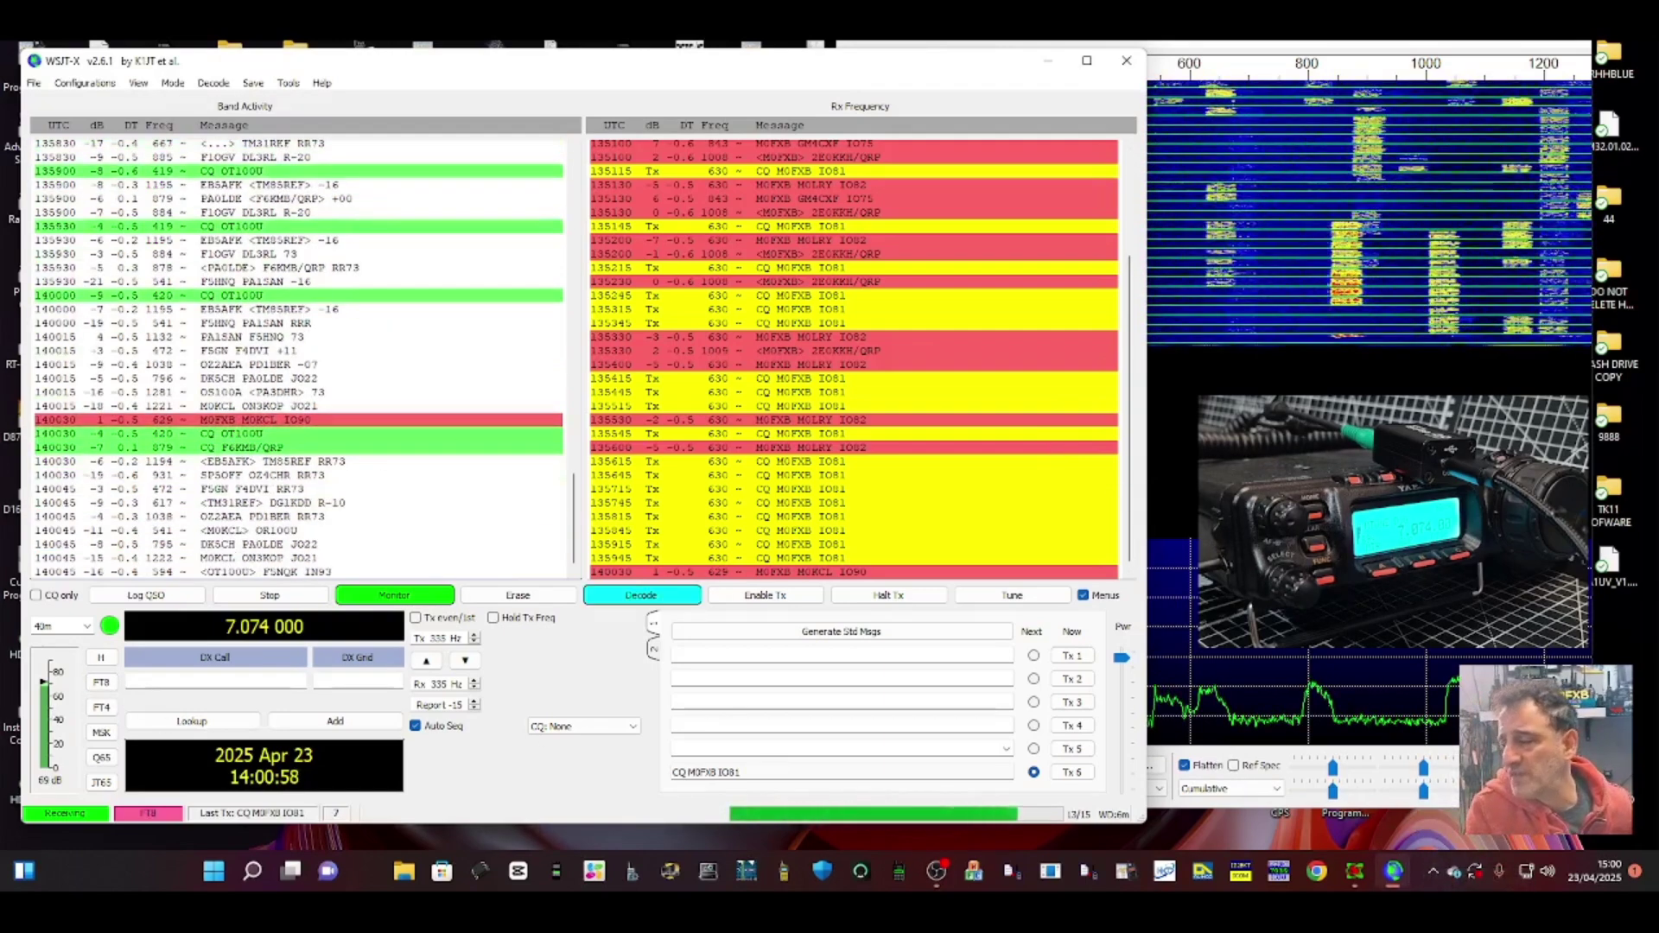
{"action": "left_click", "coordinate": [1553, 886]}
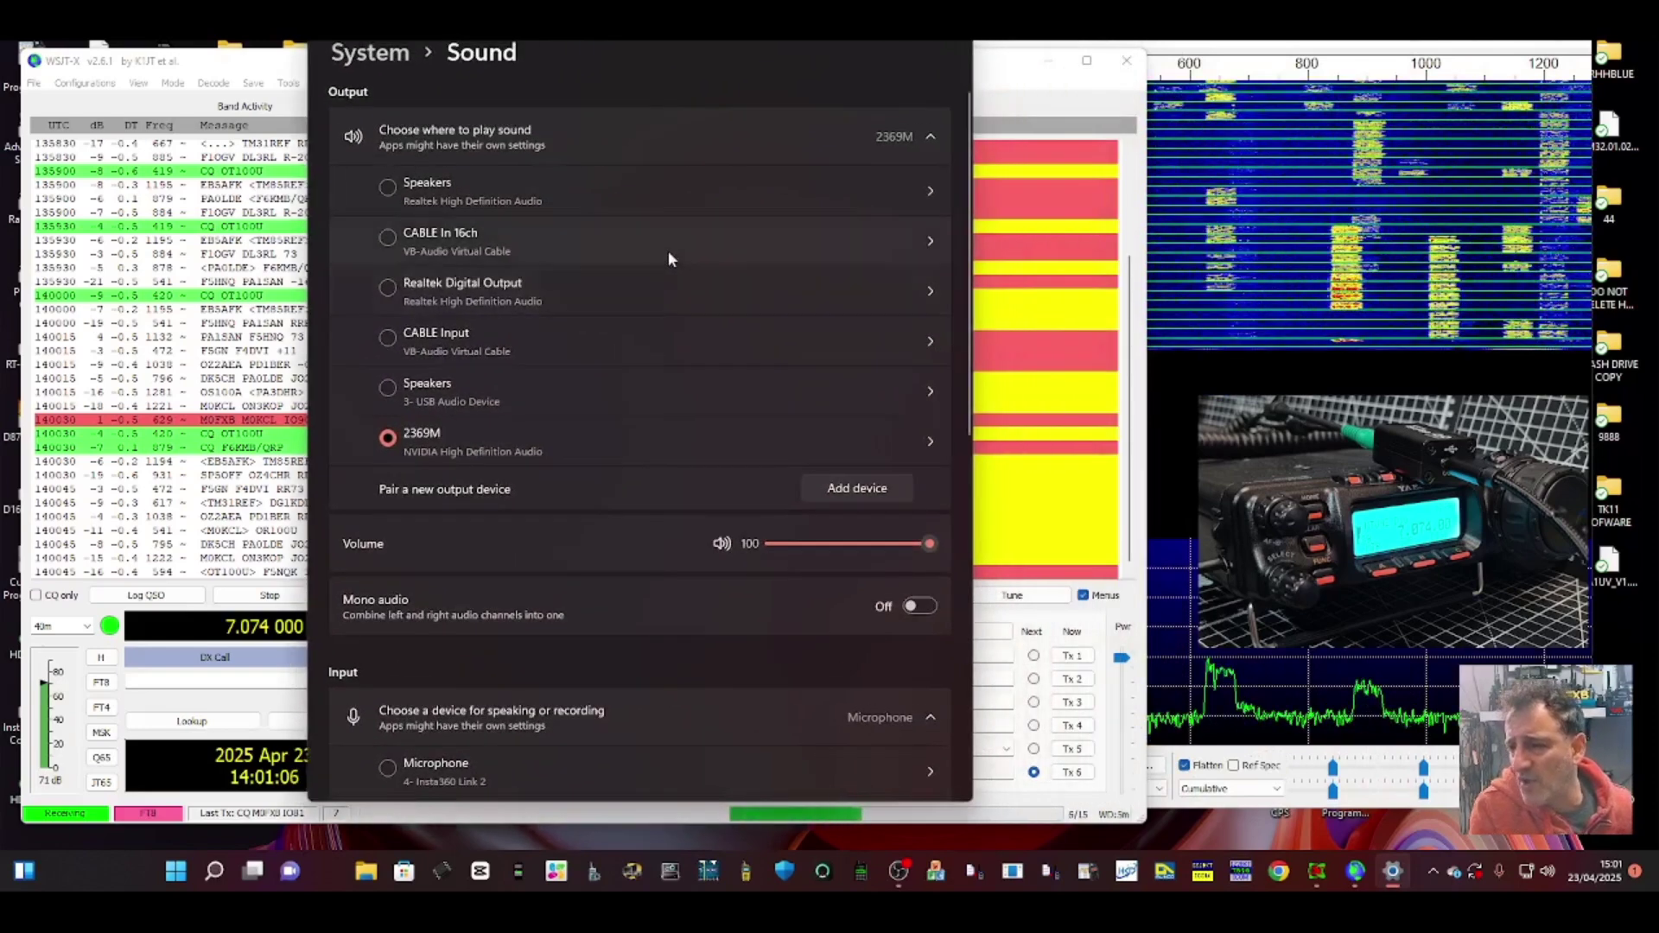
{"action": "scroll", "coordinate": [671, 256], "scroll_direction": "down", "scroll_amount": 4}
{"action": "scroll", "coordinate": [682, 256], "scroll_direction": "down", "scroll_amount": 2}
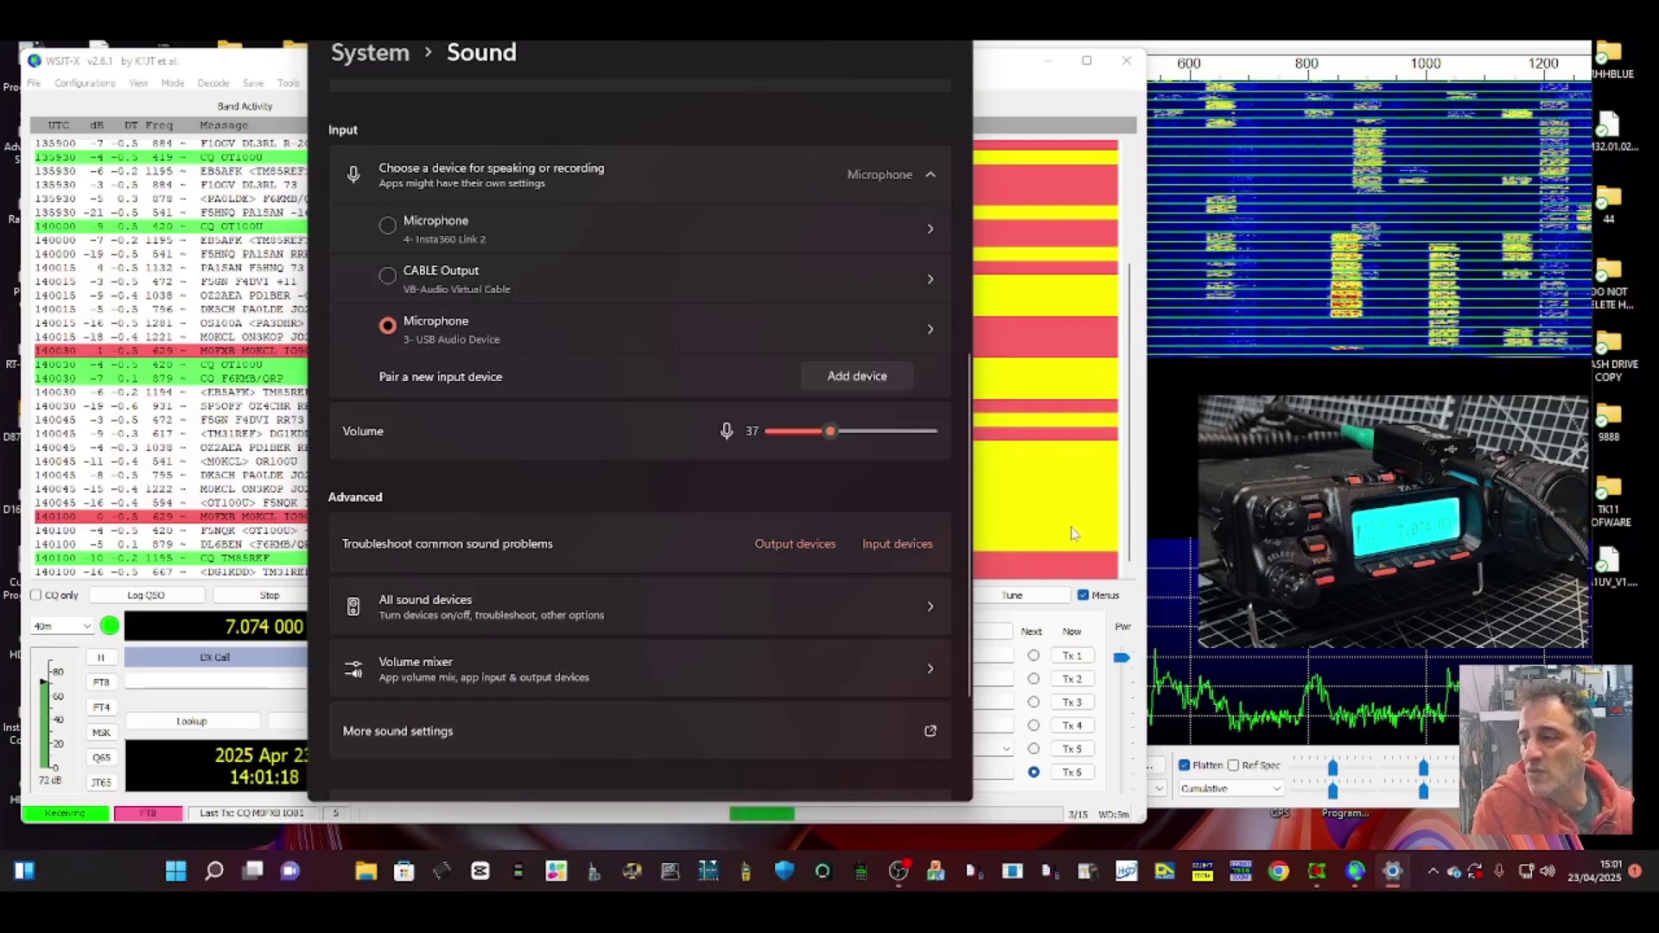
{"action": "left_click", "coordinate": [289, 776]}
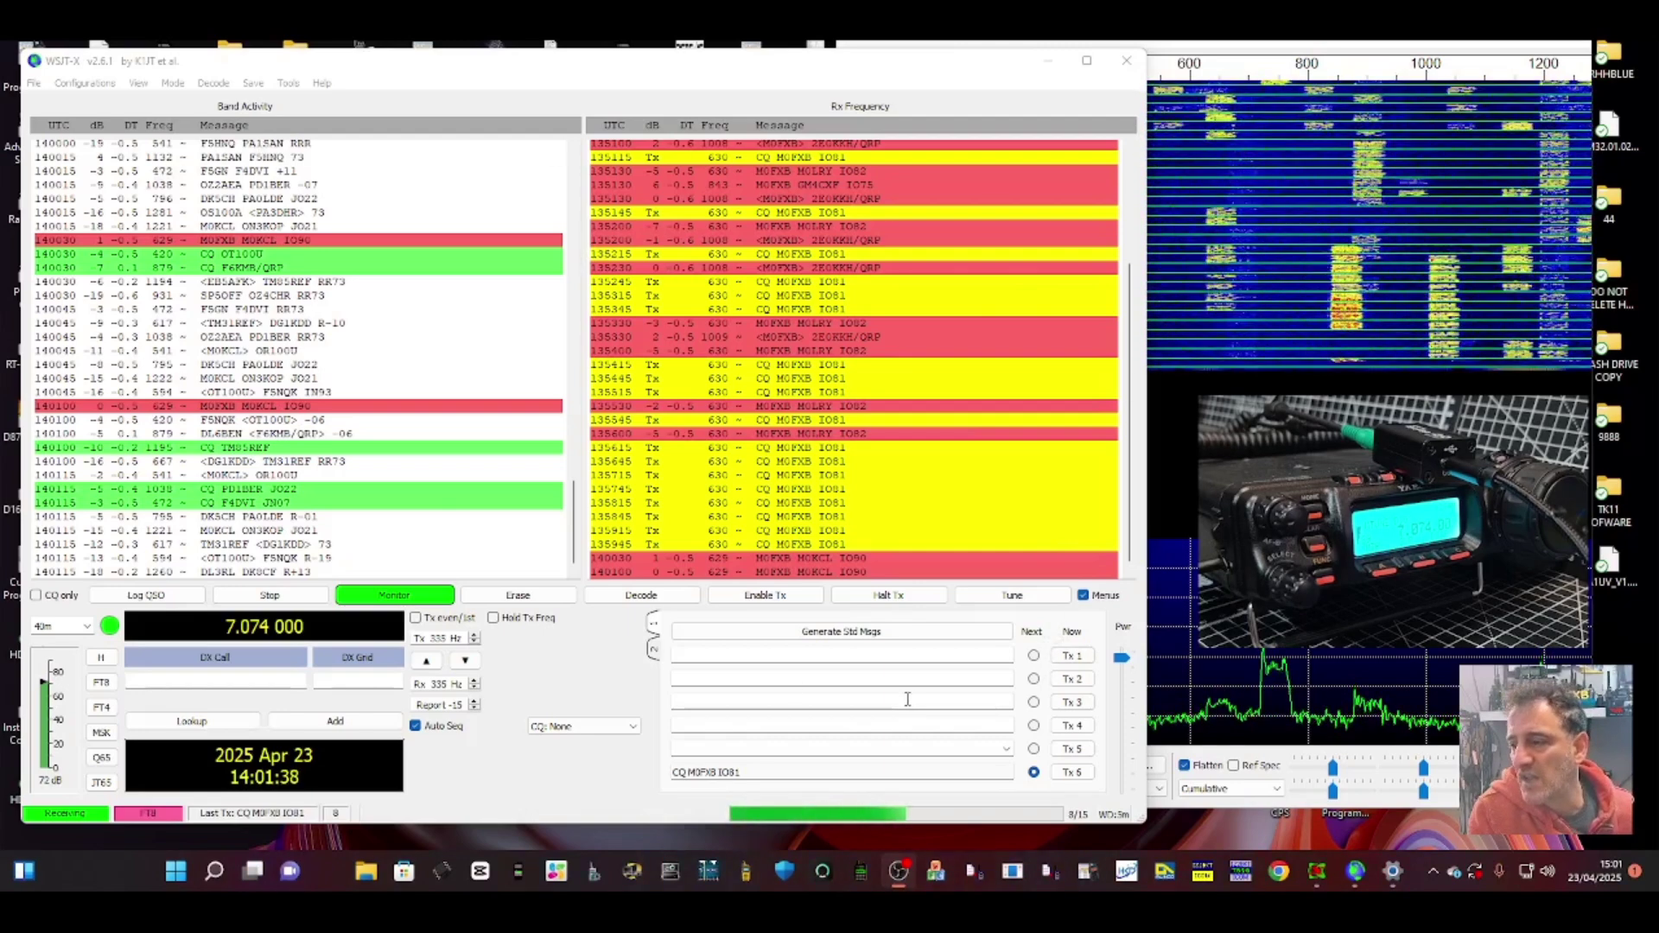
Enable transmission with the CQ message as the next message, and bring the main WSJT-X window to the front.
{"action": "left_click", "coordinate": [759, 598]}
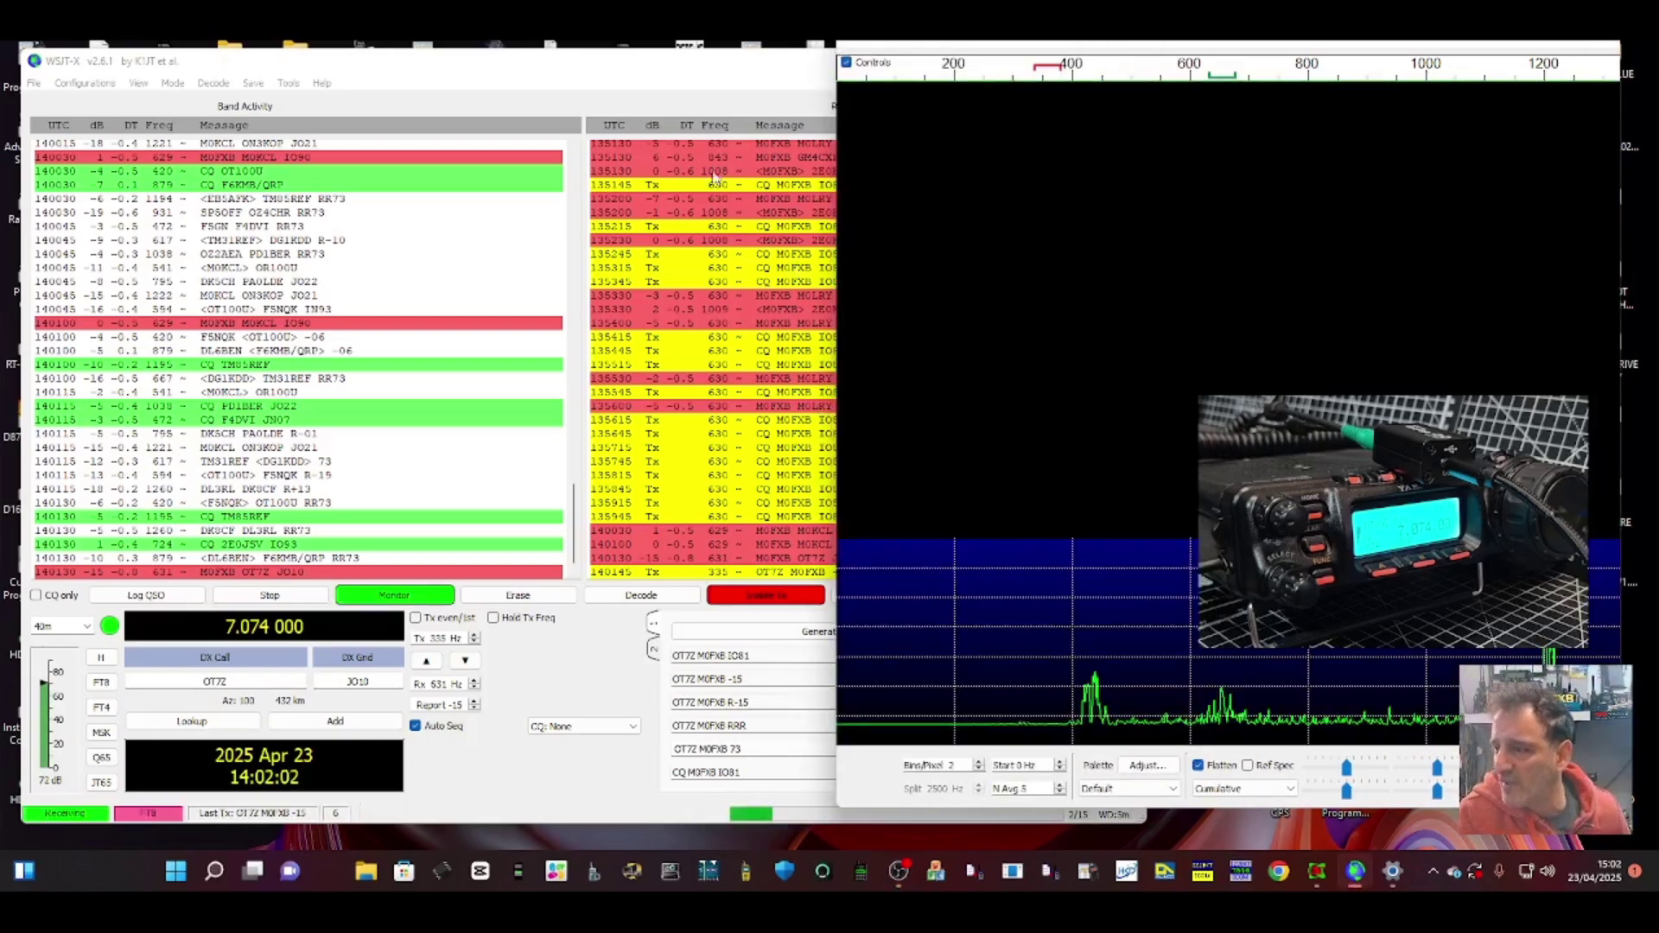
{"action": "left_click", "coordinate": [714, 64]}
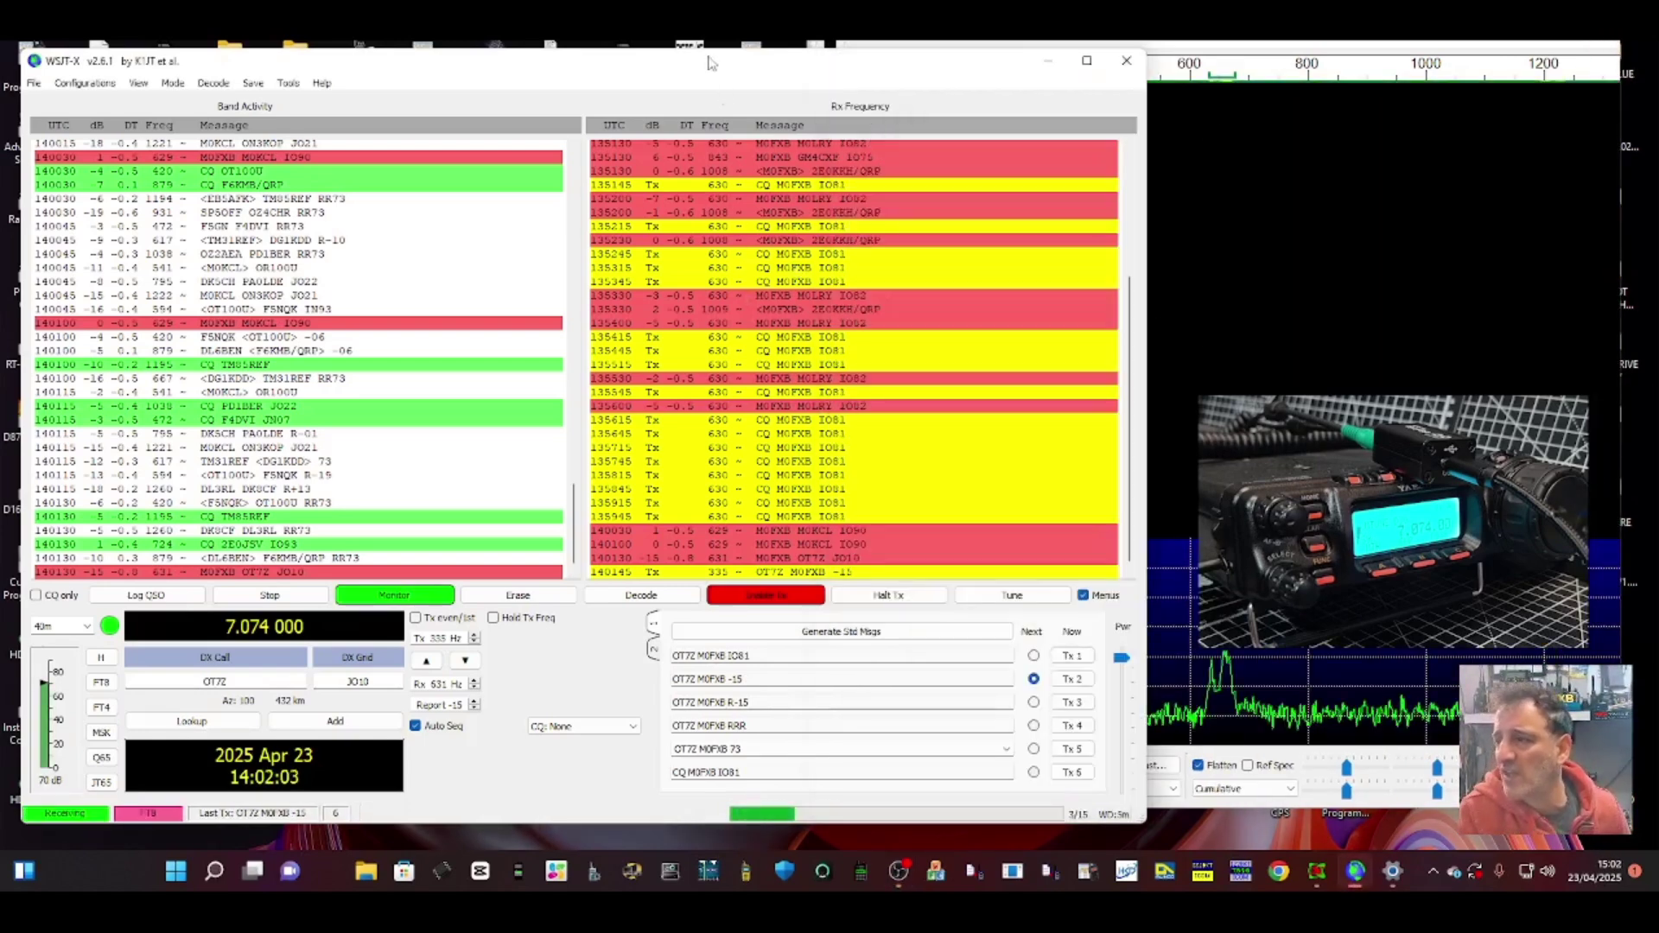
Widen the browser window showing the GridTracker website and look over the home page's screenshots and feature list.
{"action": "left_click", "coordinate": [900, 871]}
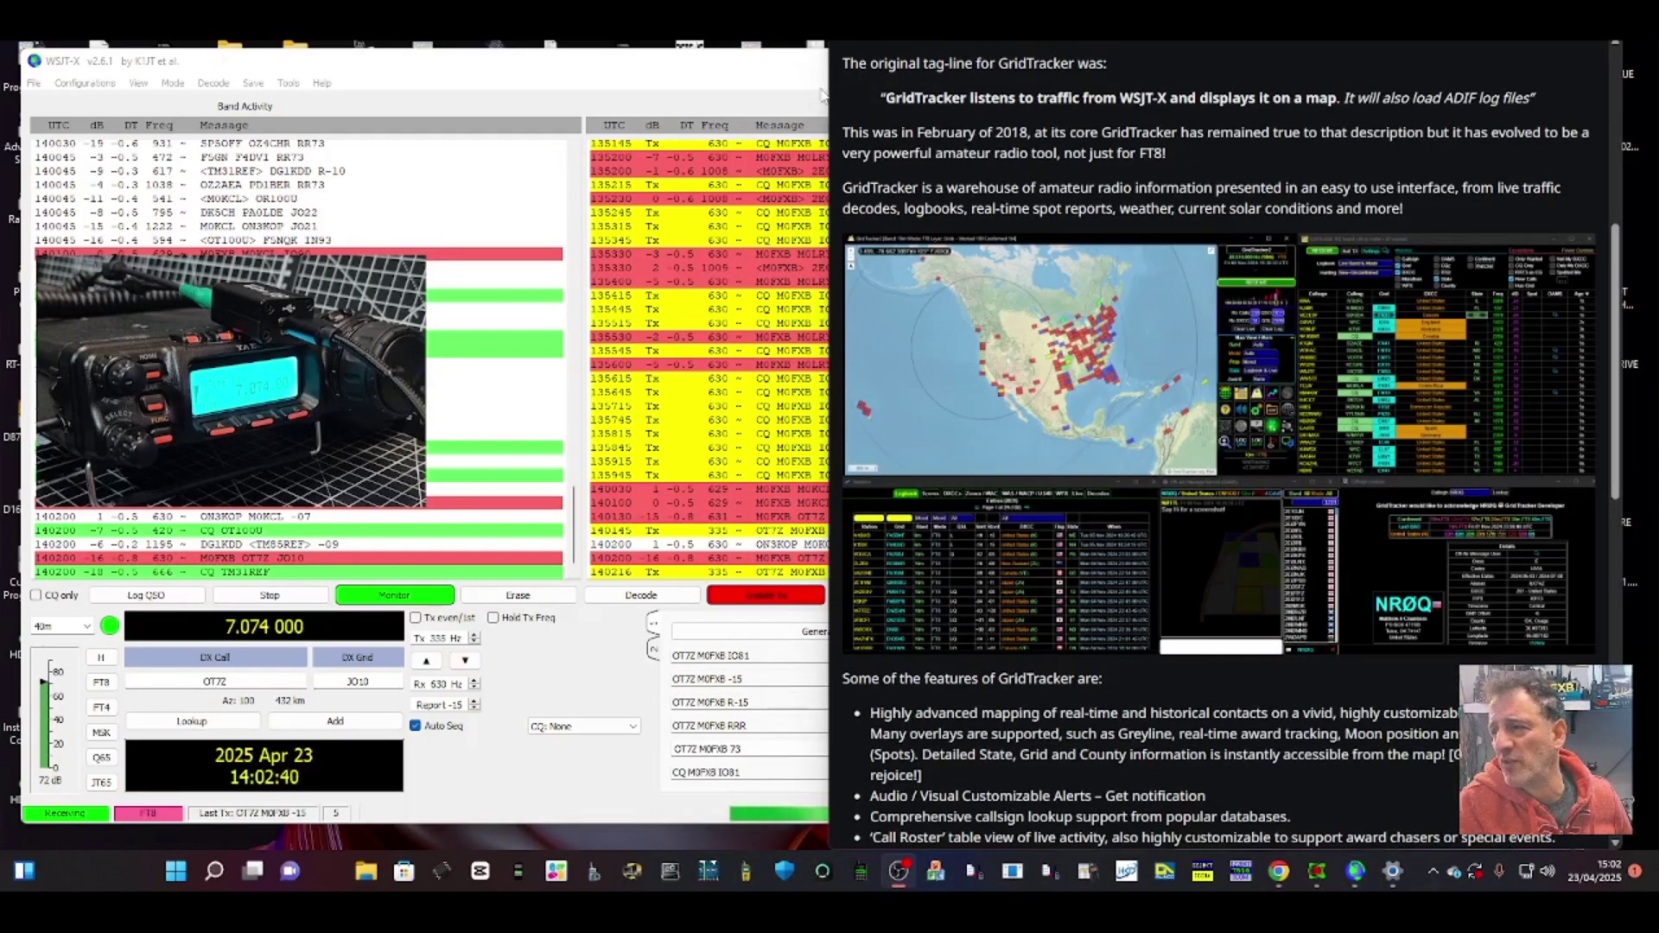
{"action": "left_click_drag", "start_coordinate": [828, 93], "coordinate": [265, 134]}
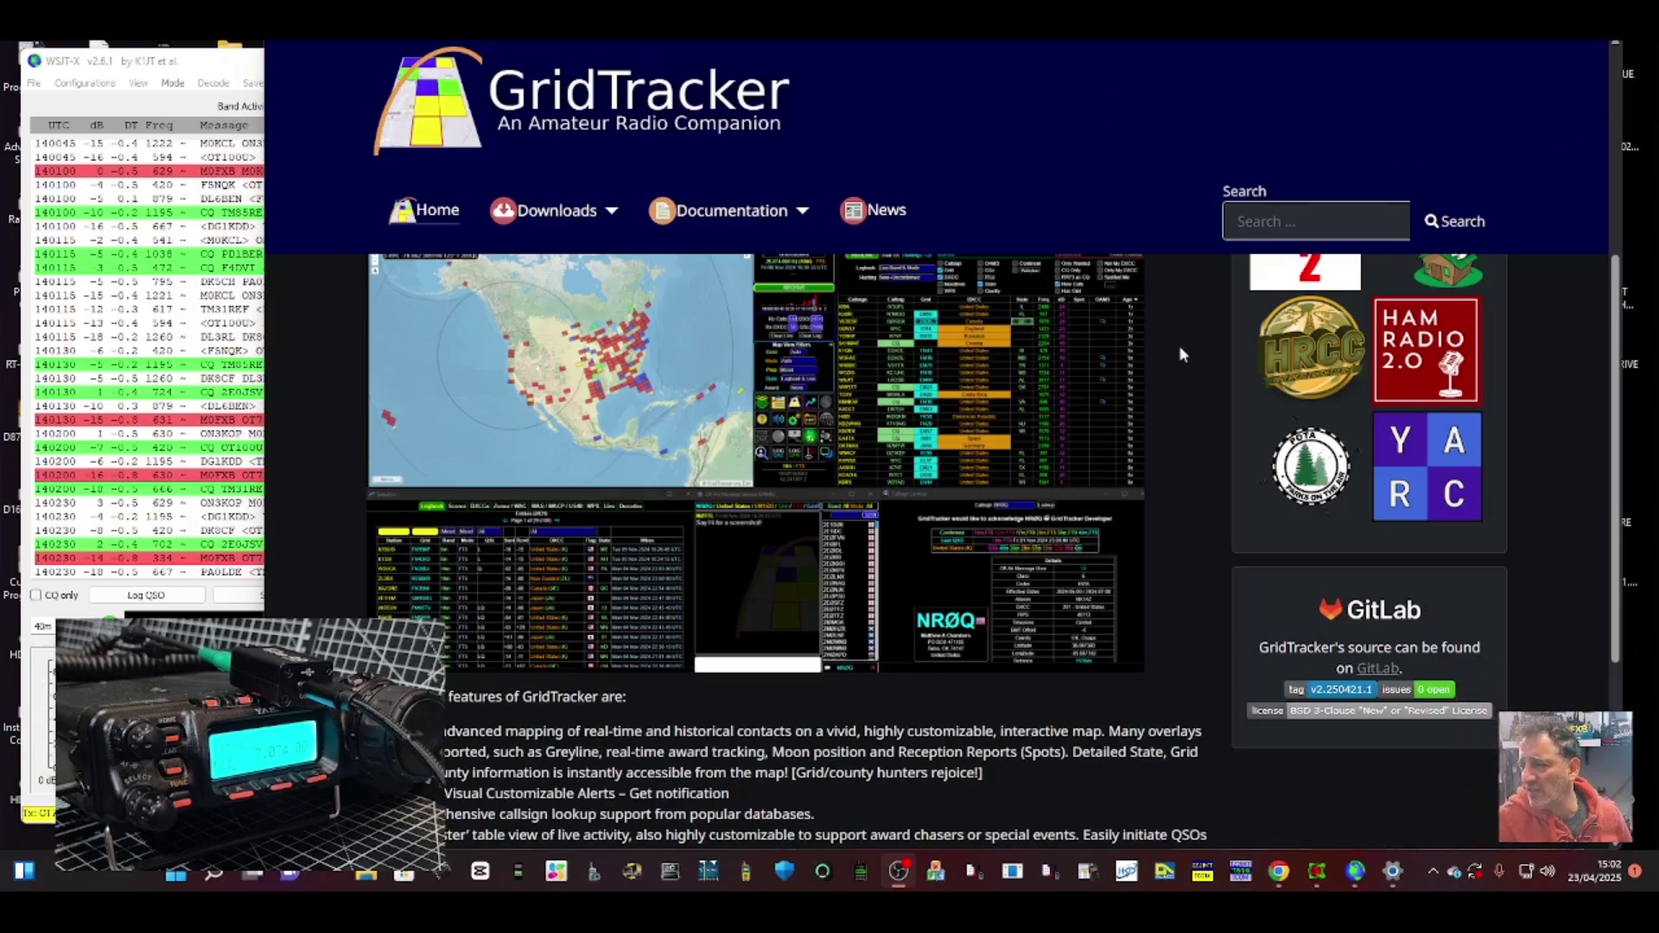
{"action": "left_click", "coordinate": [1307, 95]}
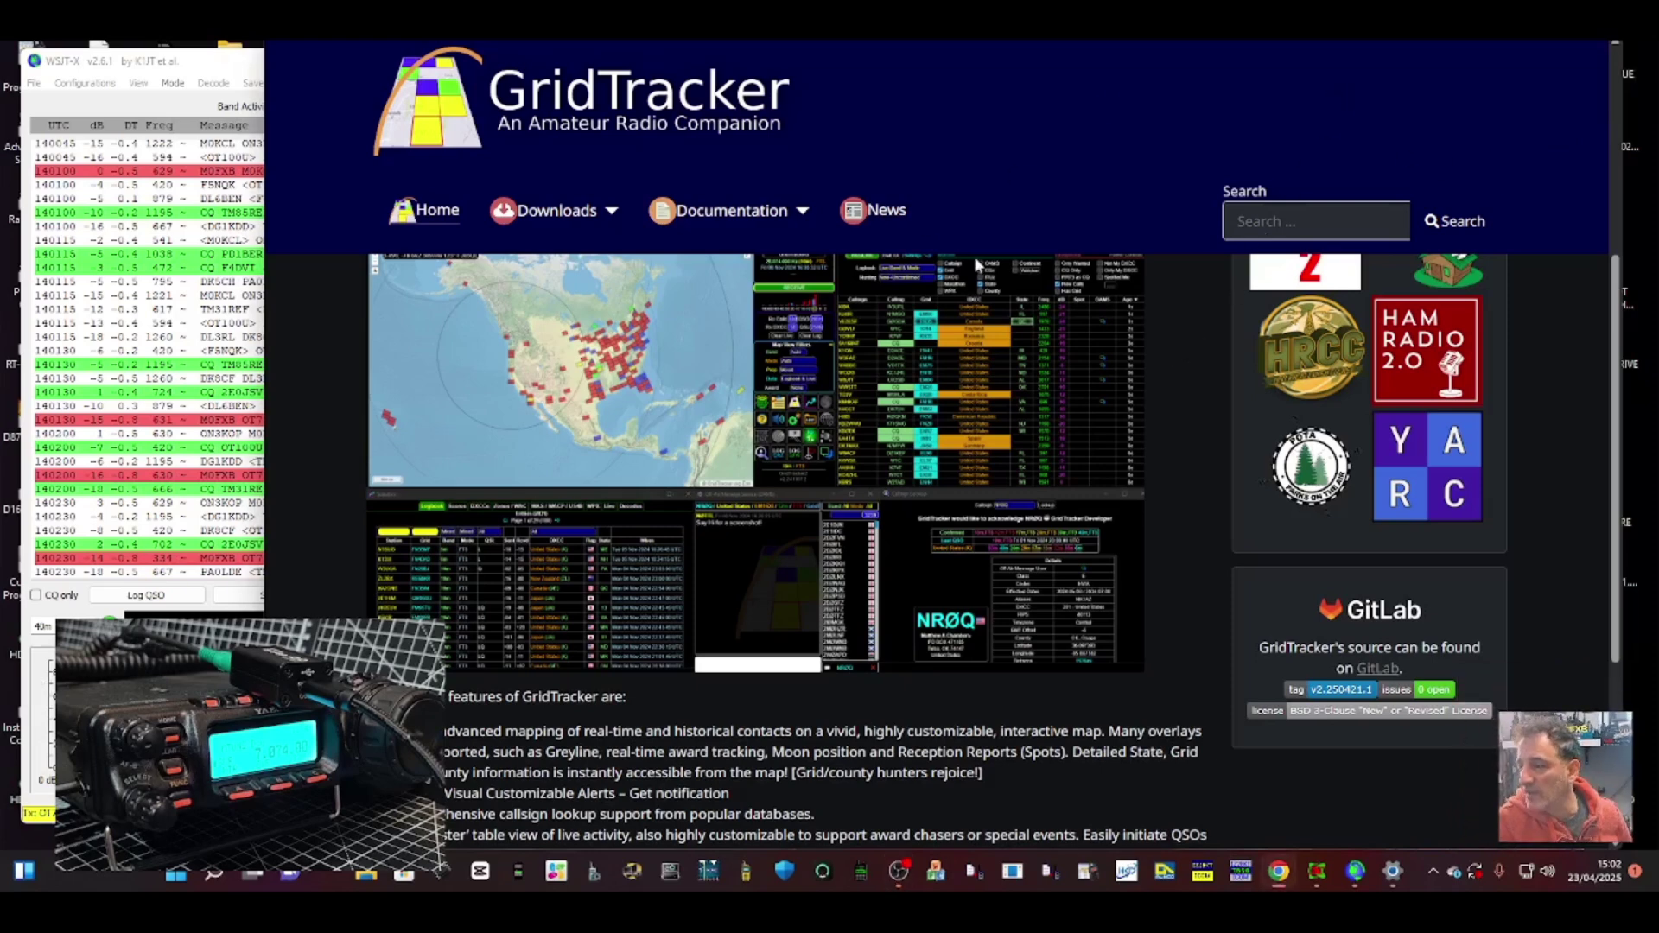
{"action": "scroll", "coordinate": [1023, 265], "scroll_direction": "down", "scroll_amount": 5}
{"action": "scroll", "coordinate": [1032, 251], "scroll_direction": "up", "scroll_amount": 6}
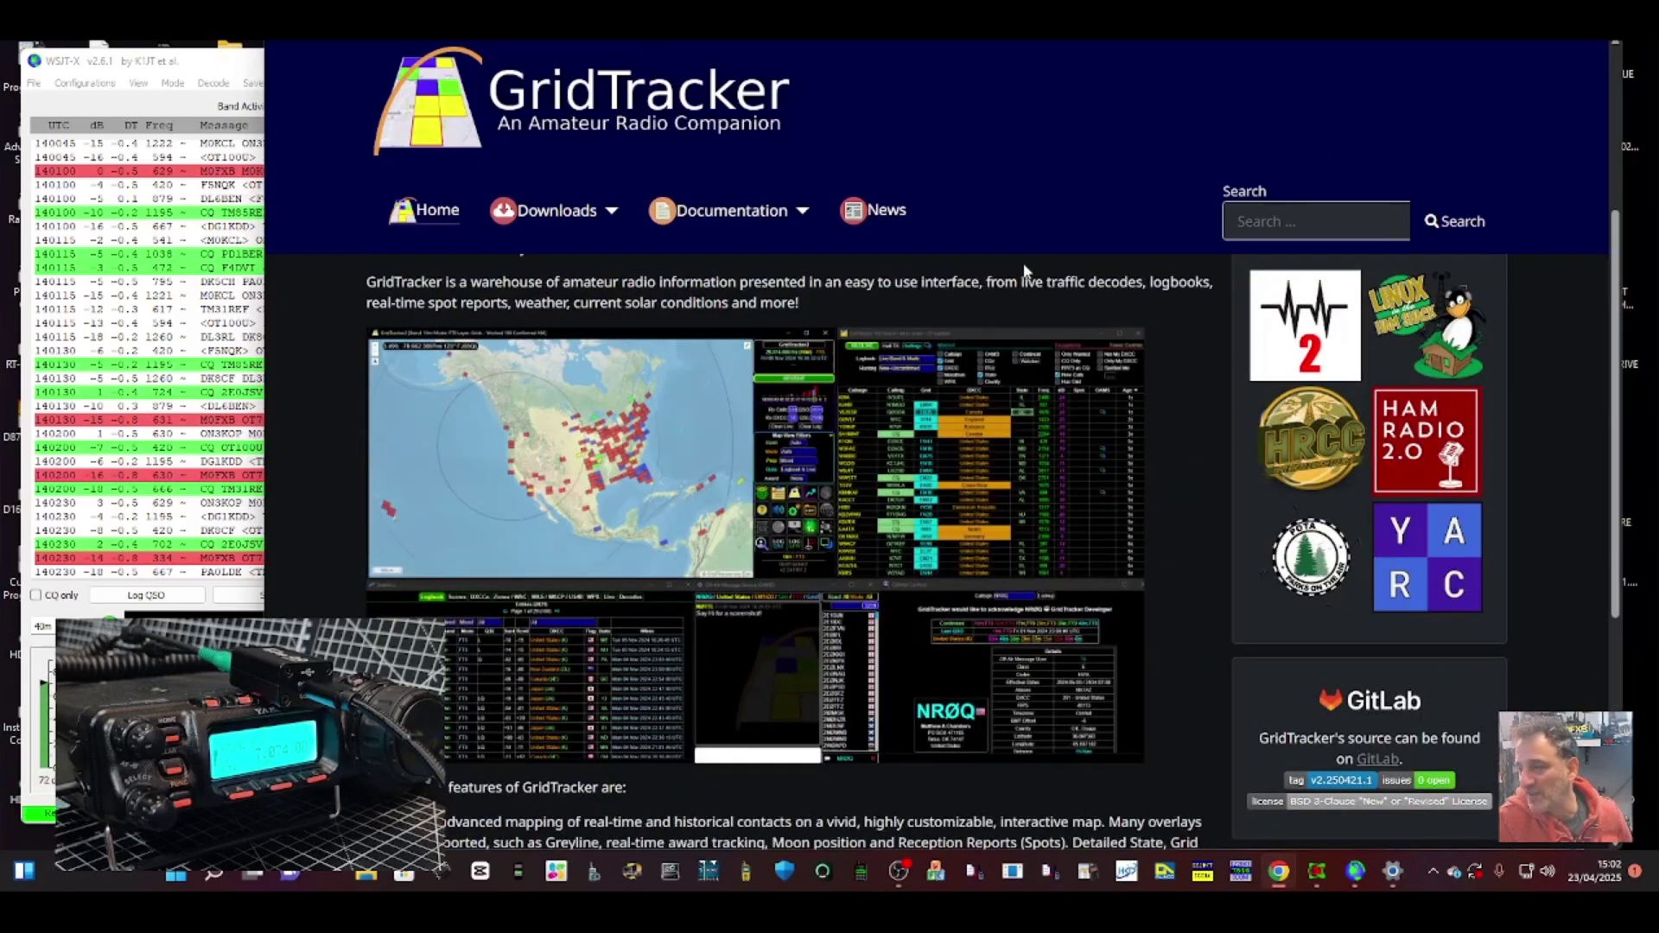
{"action": "scroll", "coordinate": [1026, 271], "scroll_direction": "down", "scroll_amount": 1}
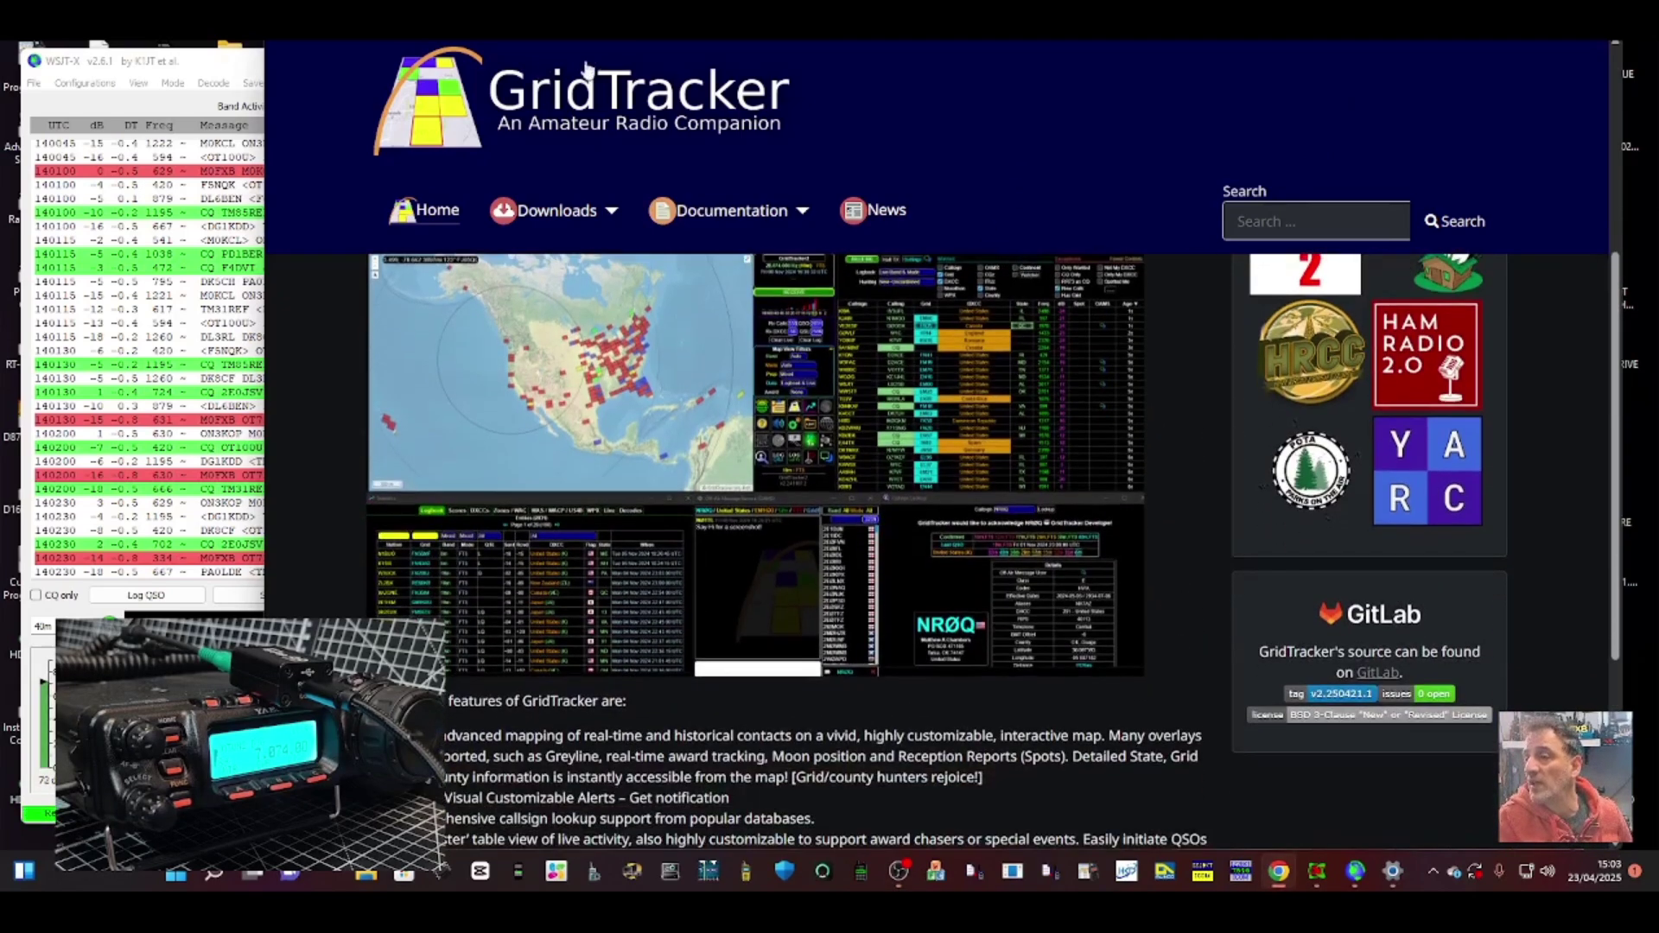
Switch back to the WSJT-X main window to follow the ongoing contact.
{"action": "left_click", "coordinate": [1355, 871]}
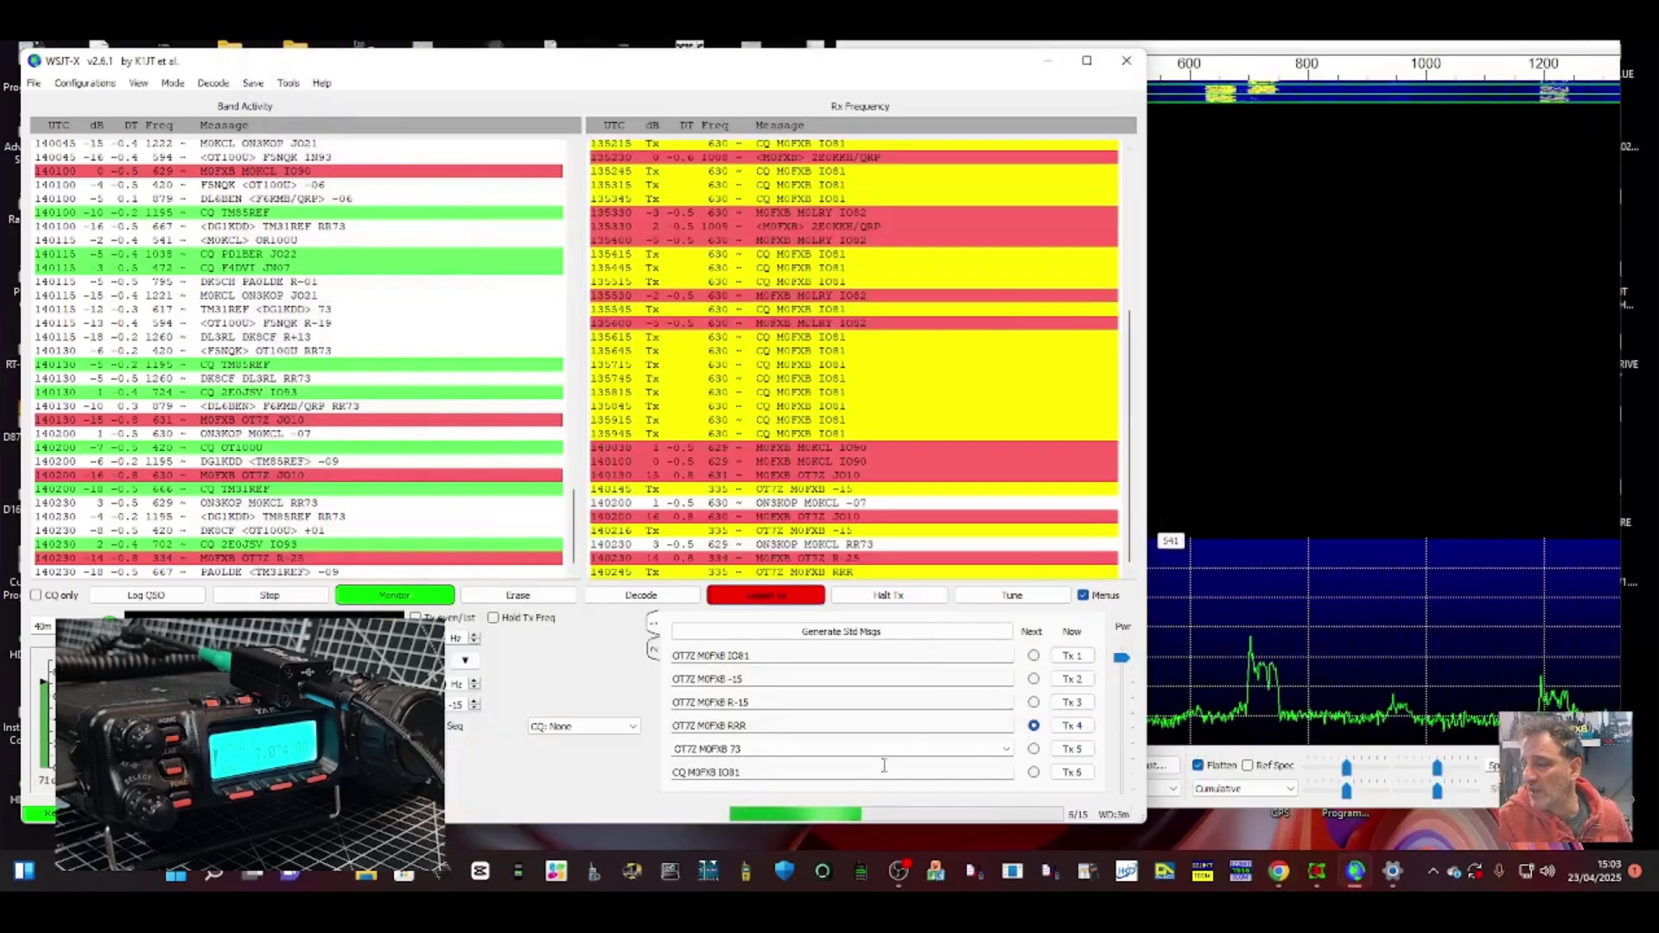
{"action": "left_click", "coordinate": [903, 873]}
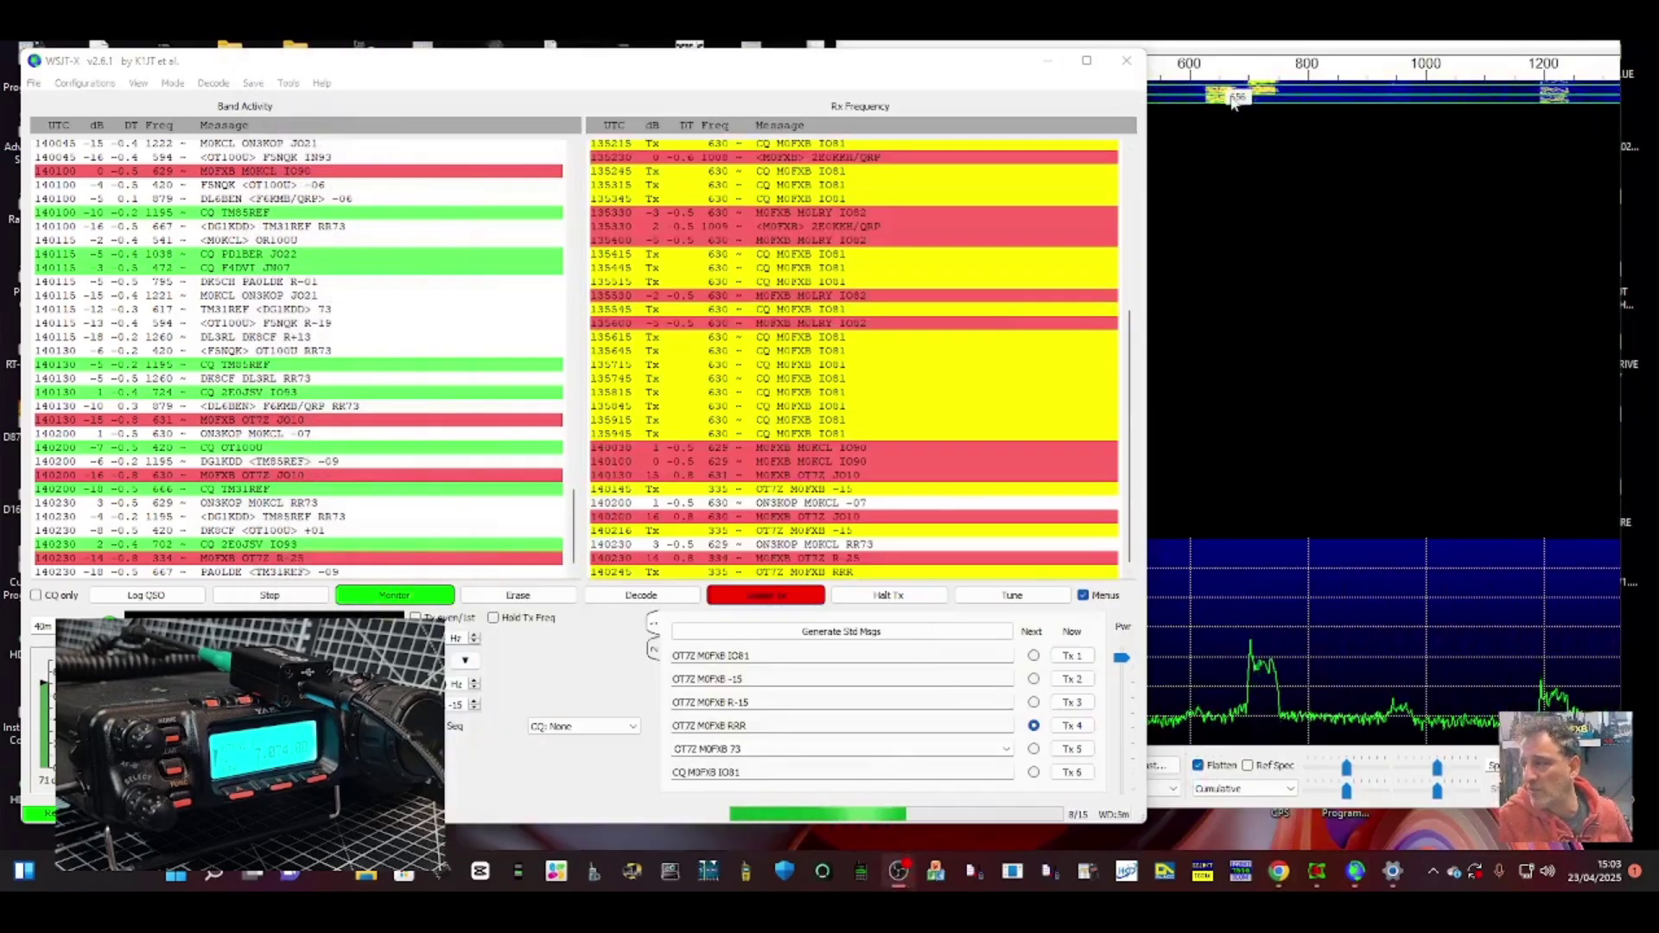